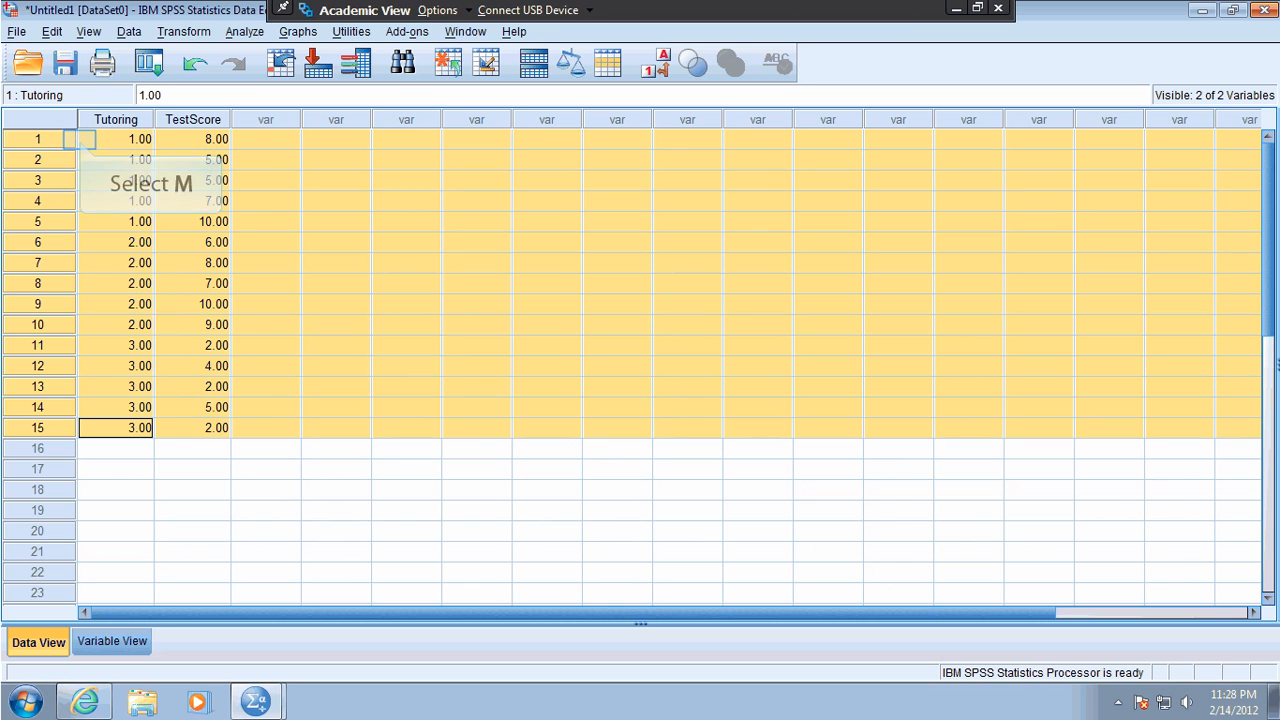
- Examine the first case's row and the Tutoring variable's column in the data set
left_click(86, 140)
left_click(65, 140)
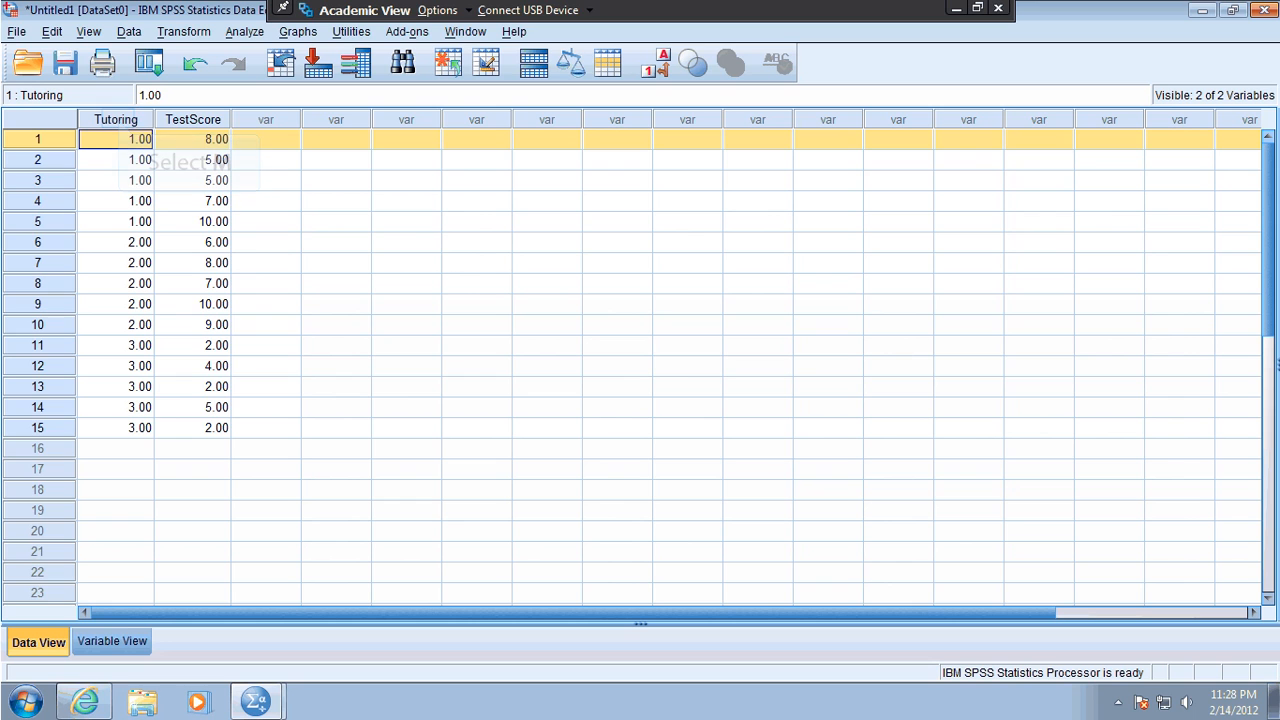
left_click(116, 120)
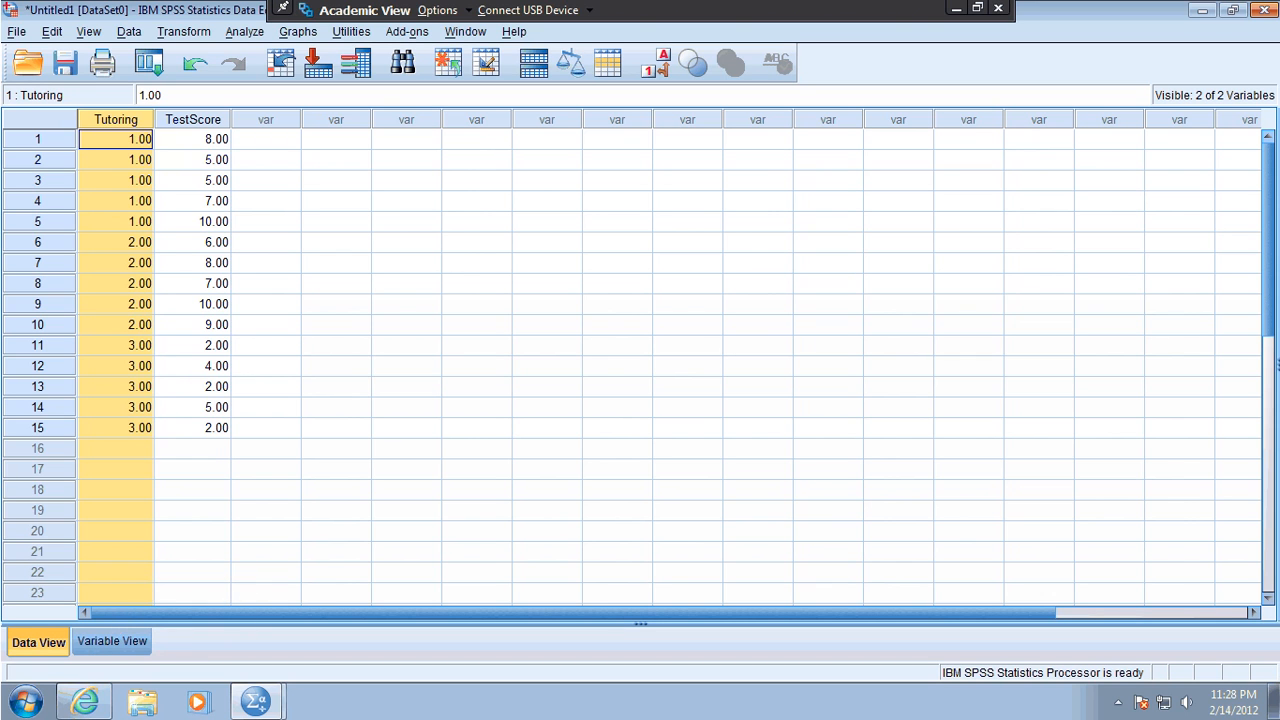
- Review the value labels defined for the Tutoring variable without changing them, and return to the data values
left_click(112, 642)
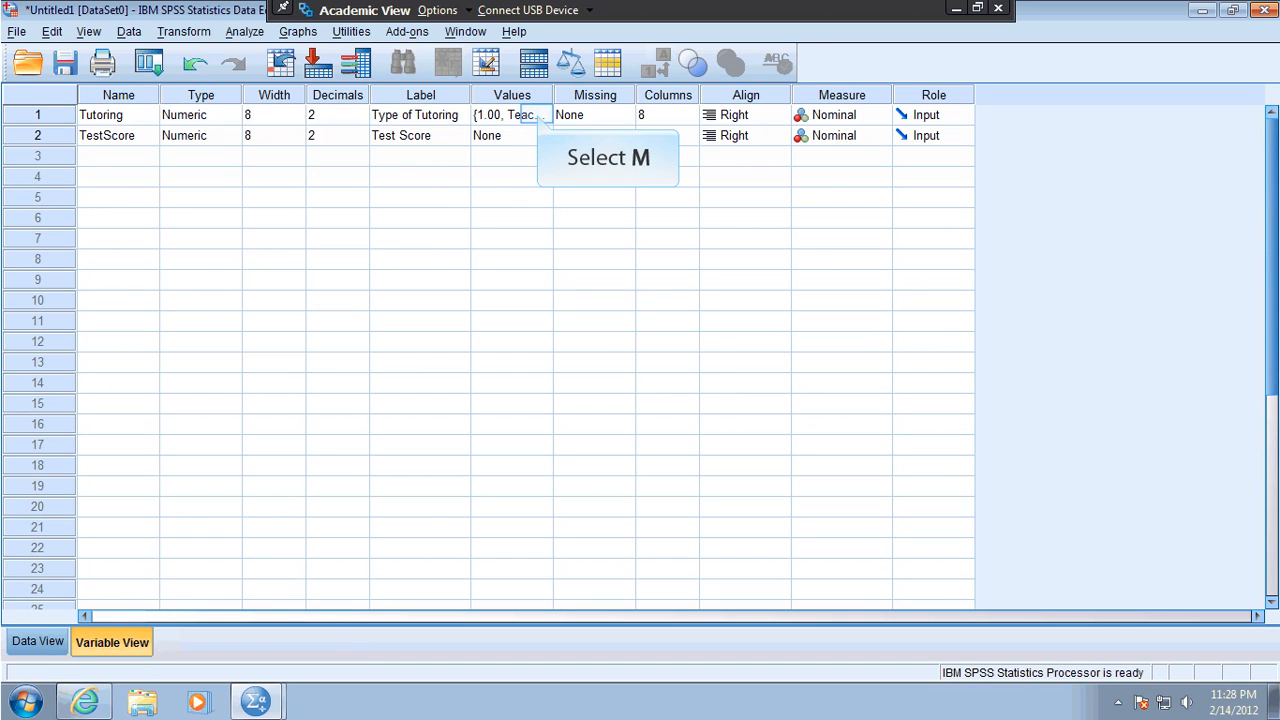
left_click(537, 115)
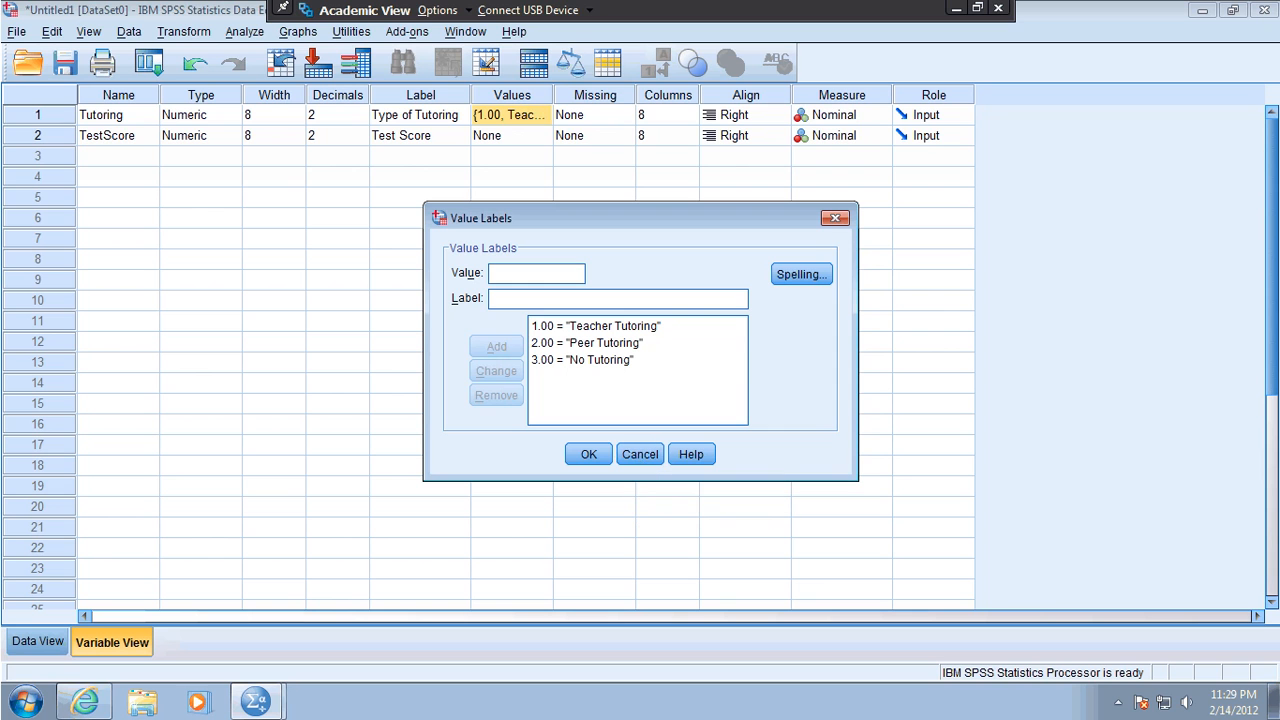
left_click(640, 454)
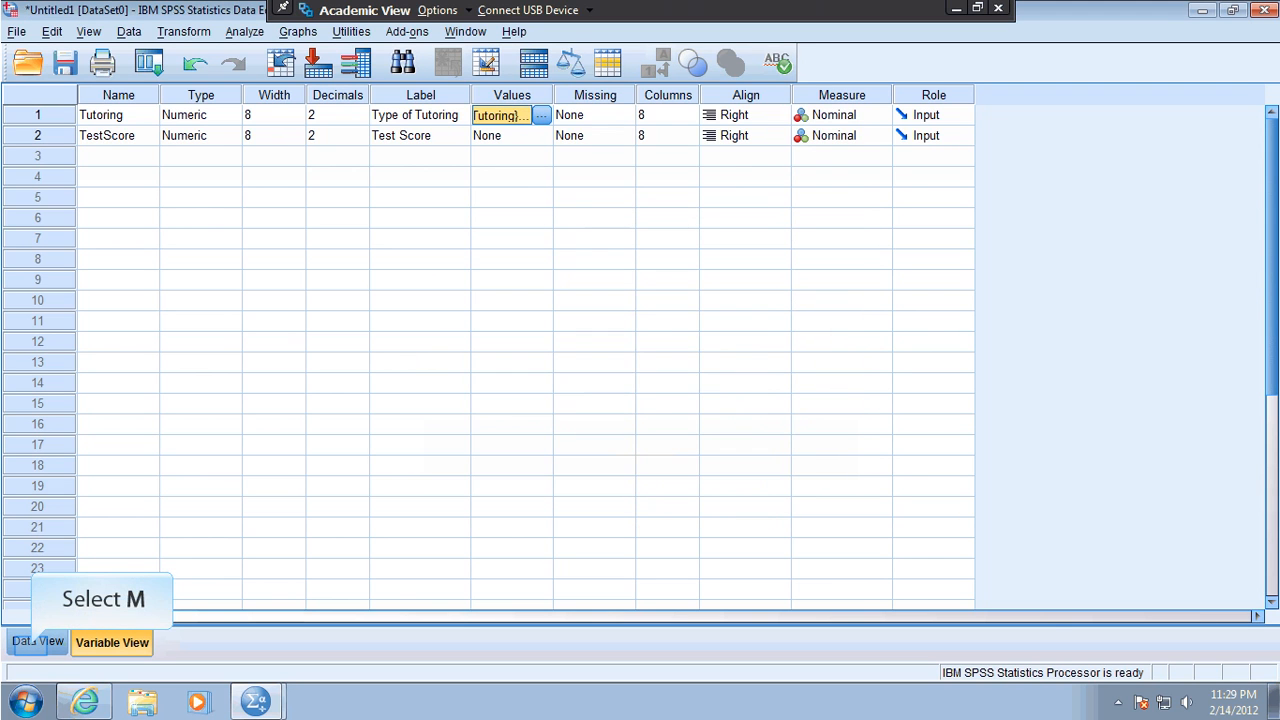
left_click(31, 644)
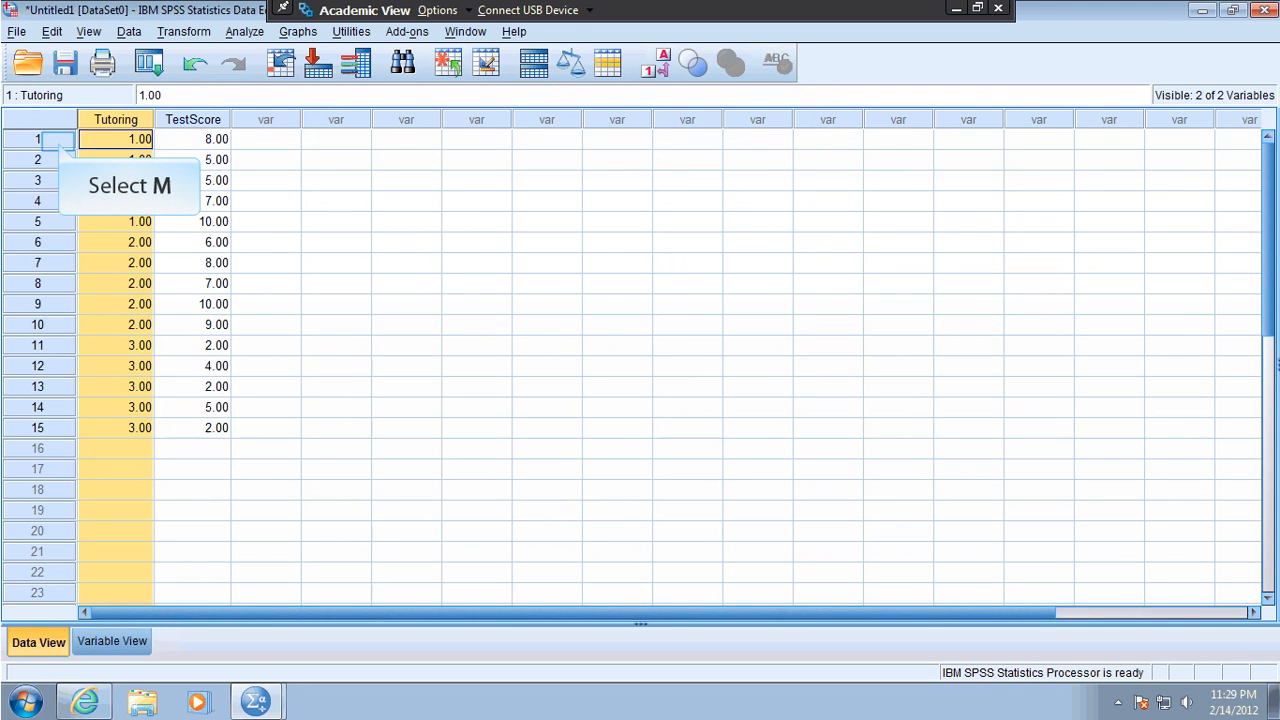
- Examine the first case, the Tutoring group codes of all cases, and the first case's TestScore
left_click(58, 141)
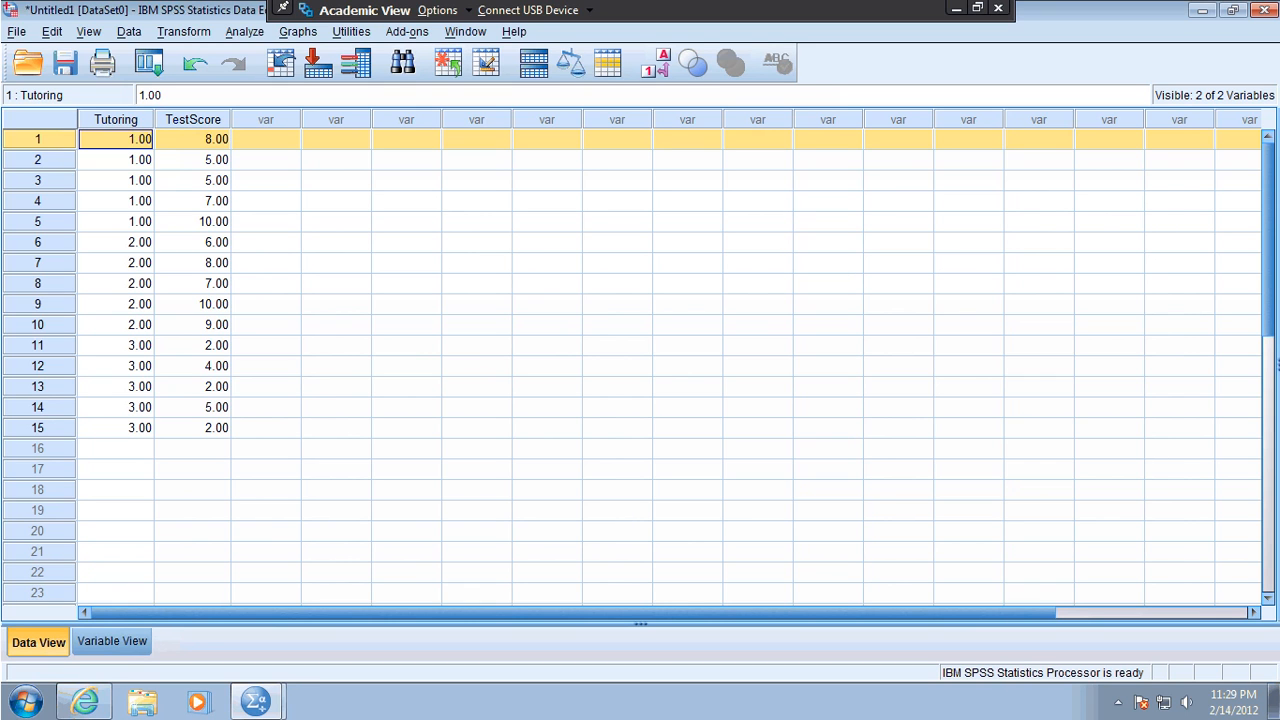
left_click_drag(90, 139, 106, 434)
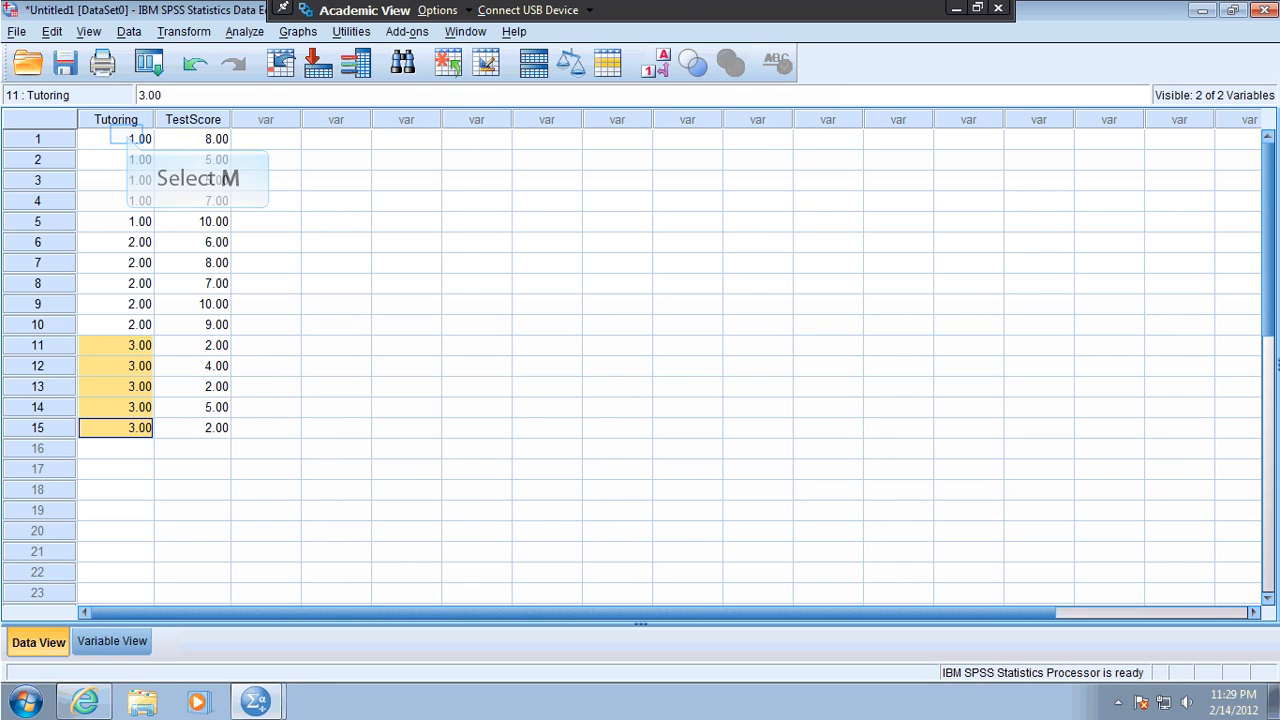
left_click(116, 139)
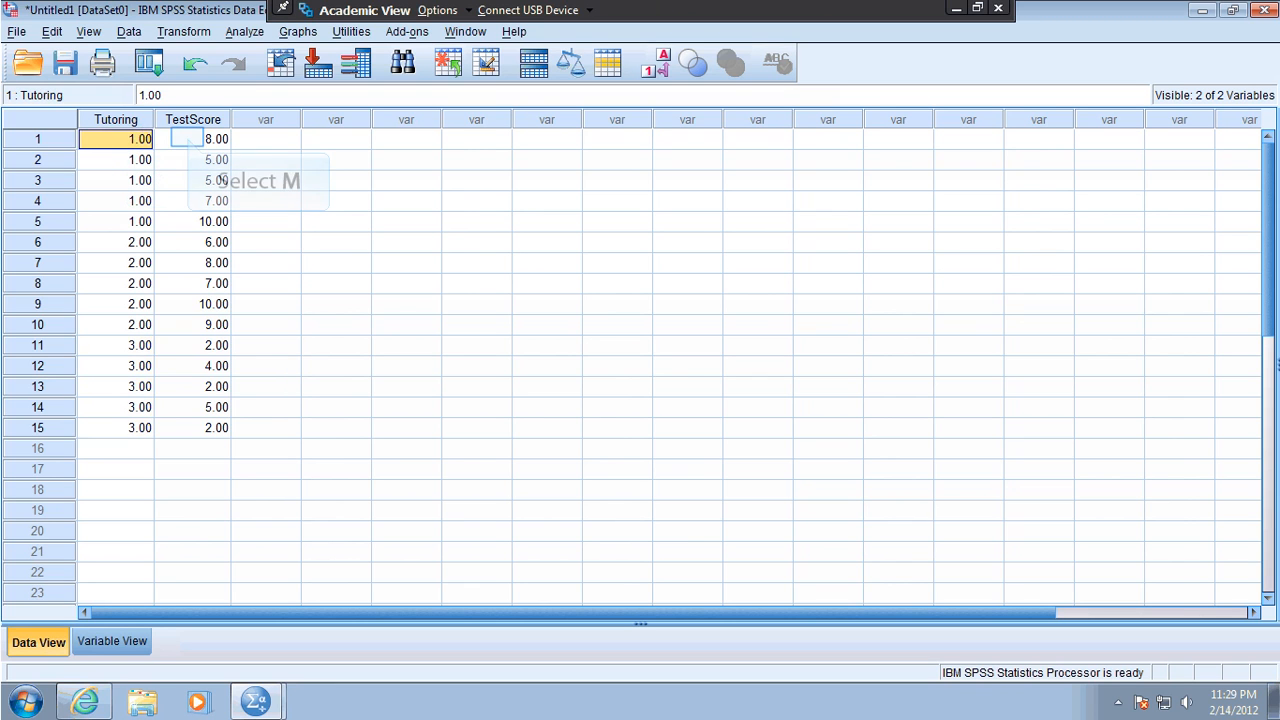
left_click(190, 139)
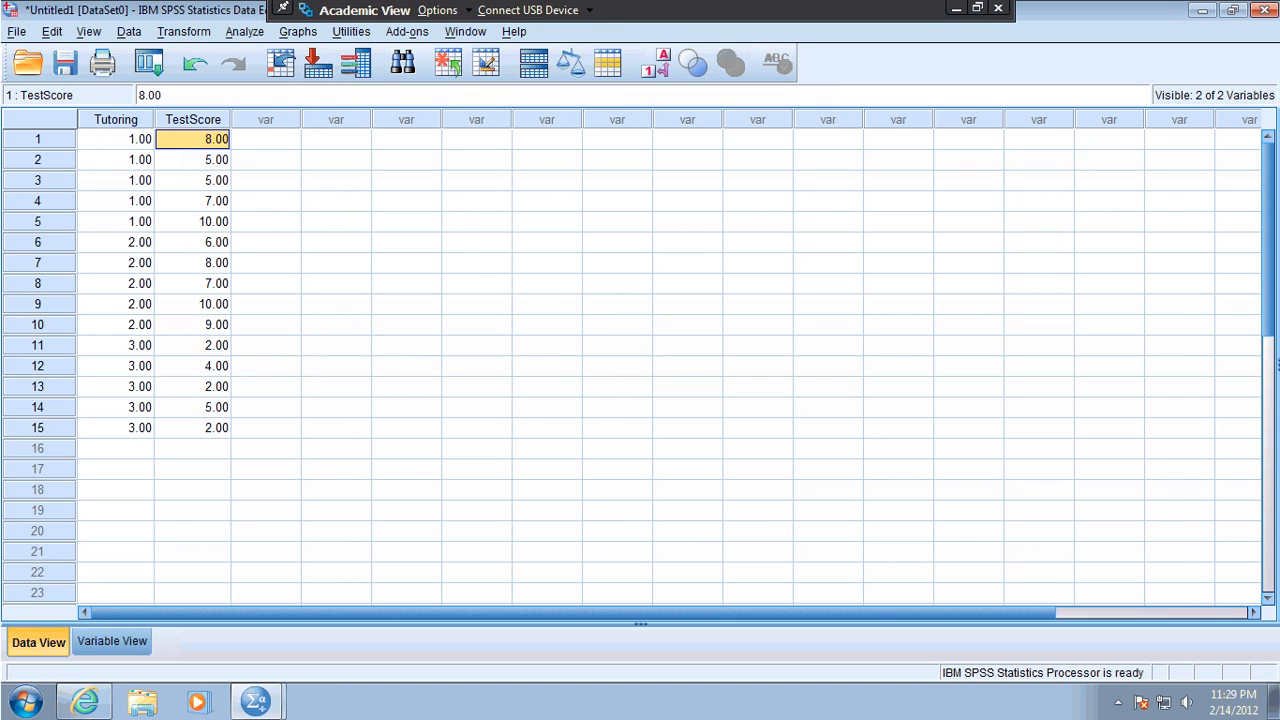
- Set up a One-Way ANOVA from cleared settings with Test Score as the dependent variable and Type of Tutoring as the factor
key("alt+a")
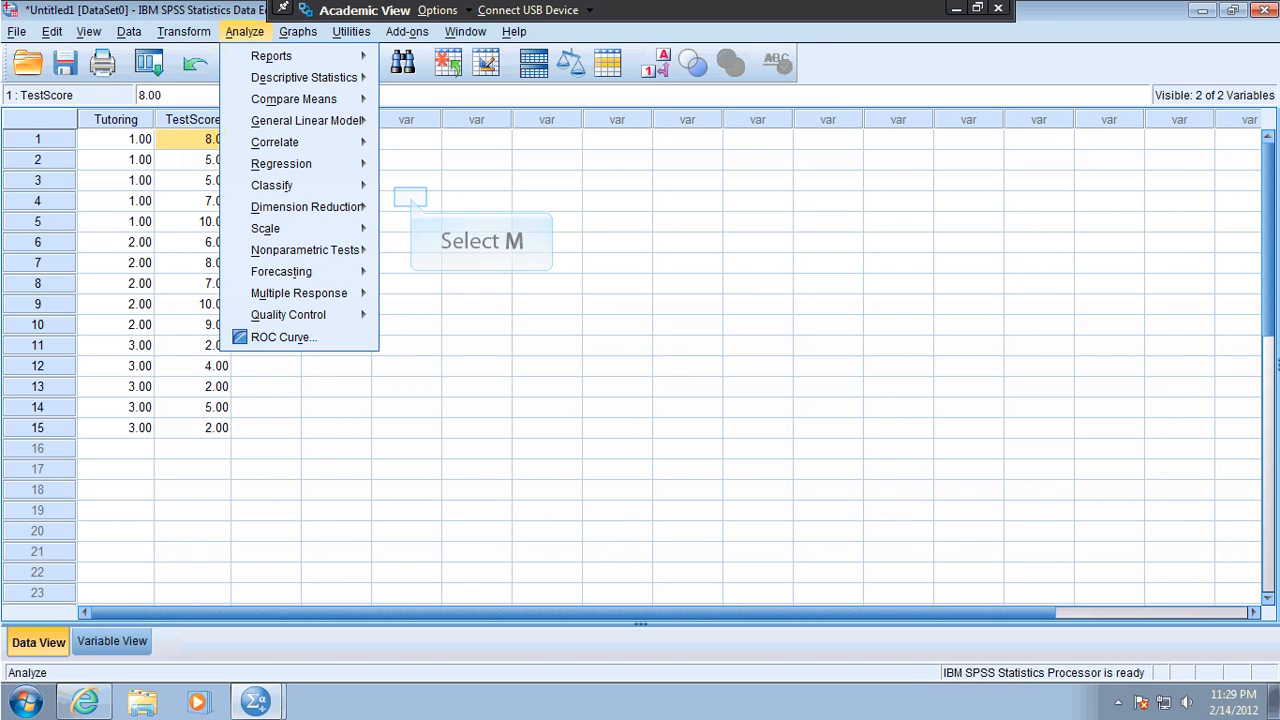
key("m")
key("o")
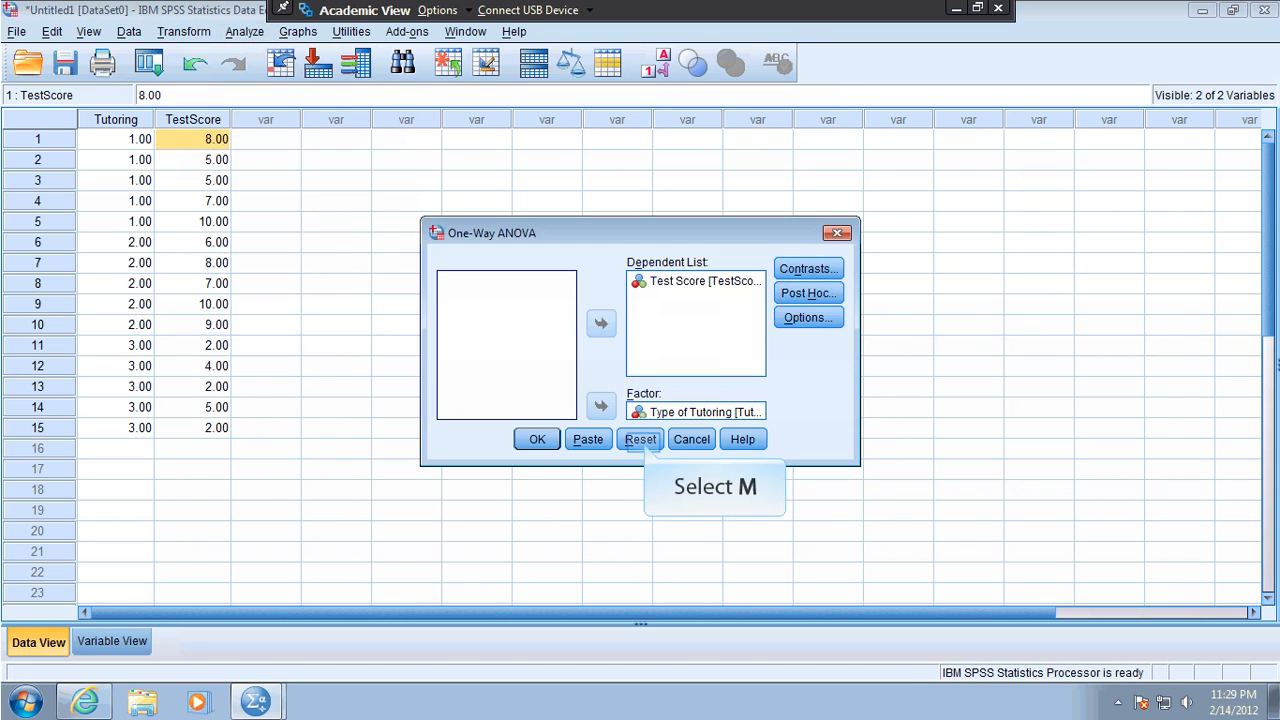
left_click(640, 439)
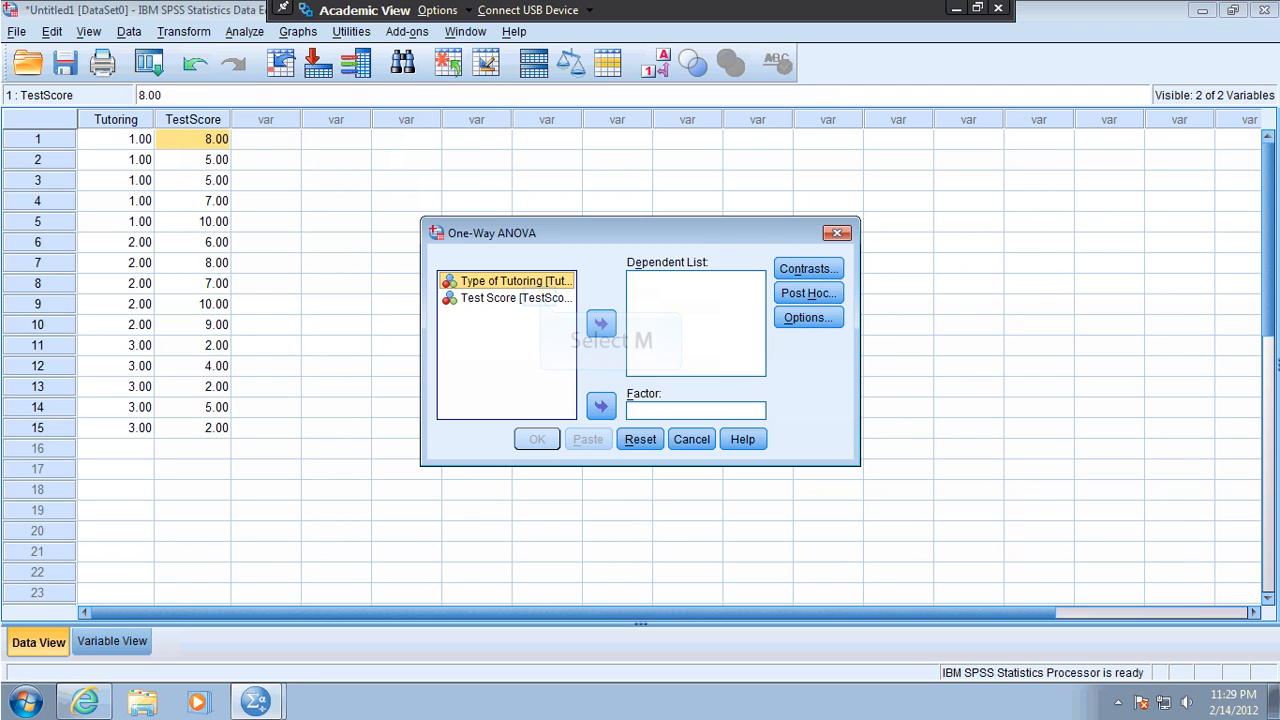
left_click(515, 298)
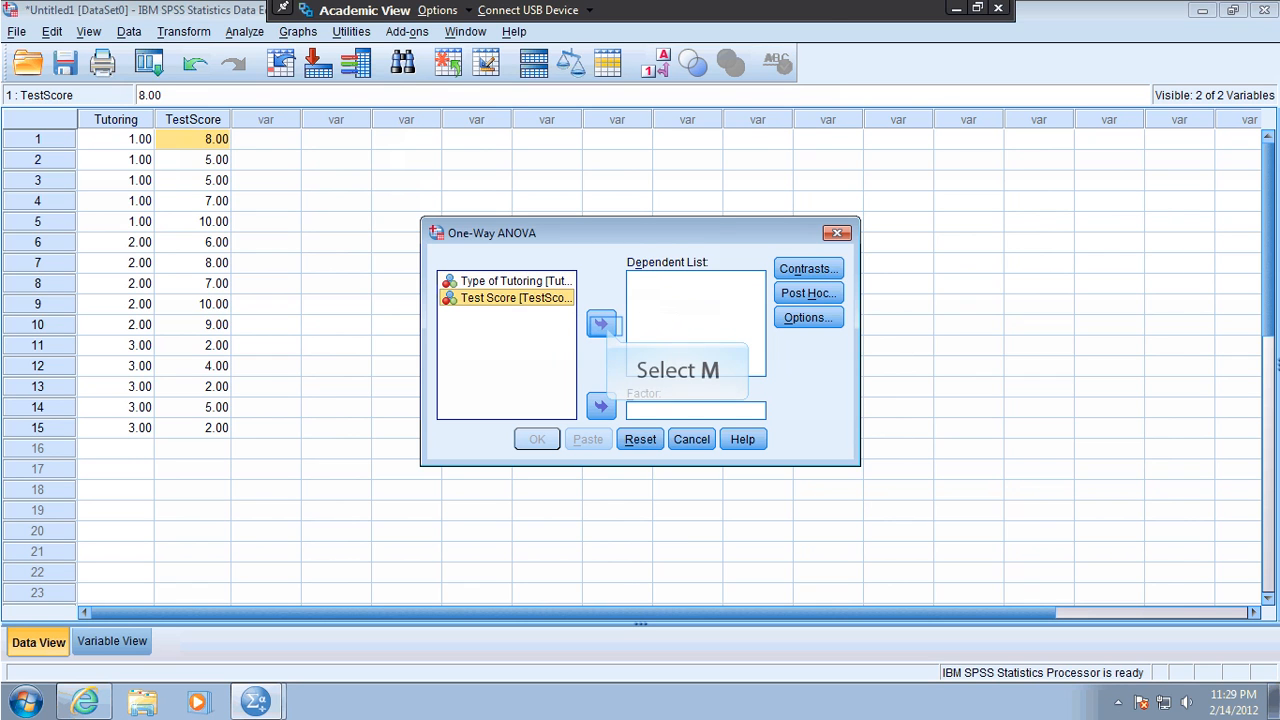
left_click(601, 324)
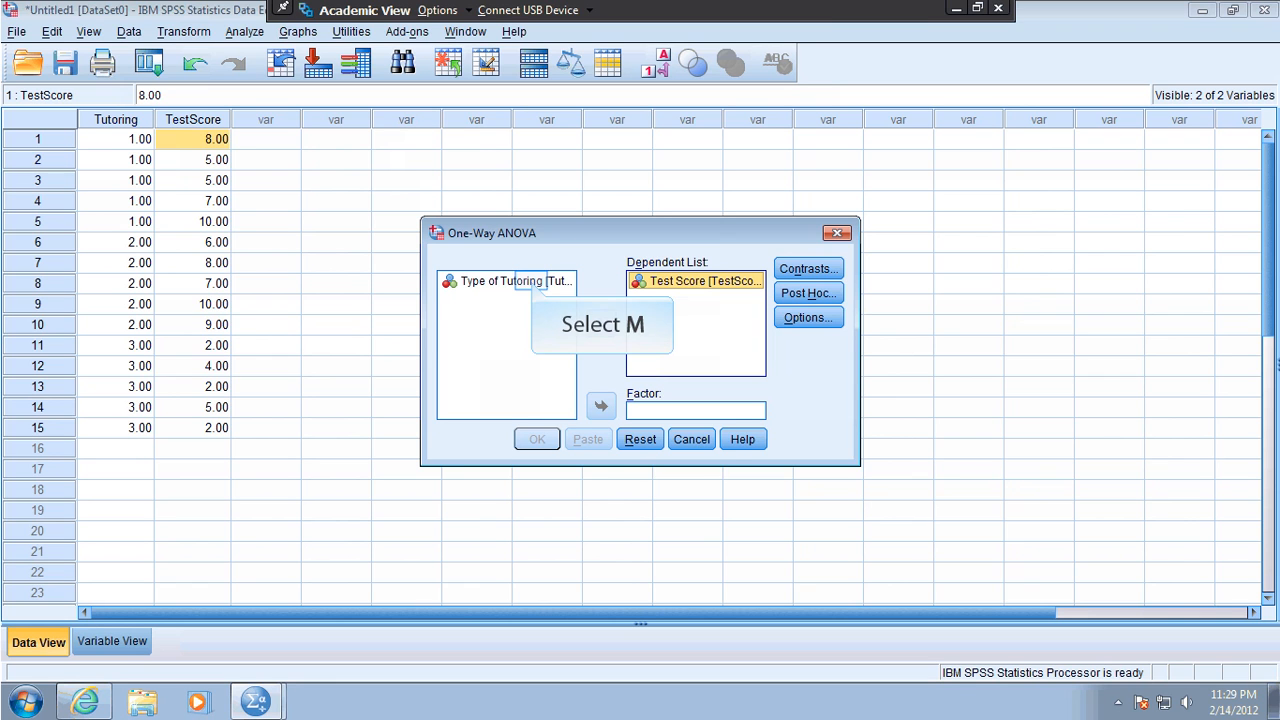
left_click(520, 282)
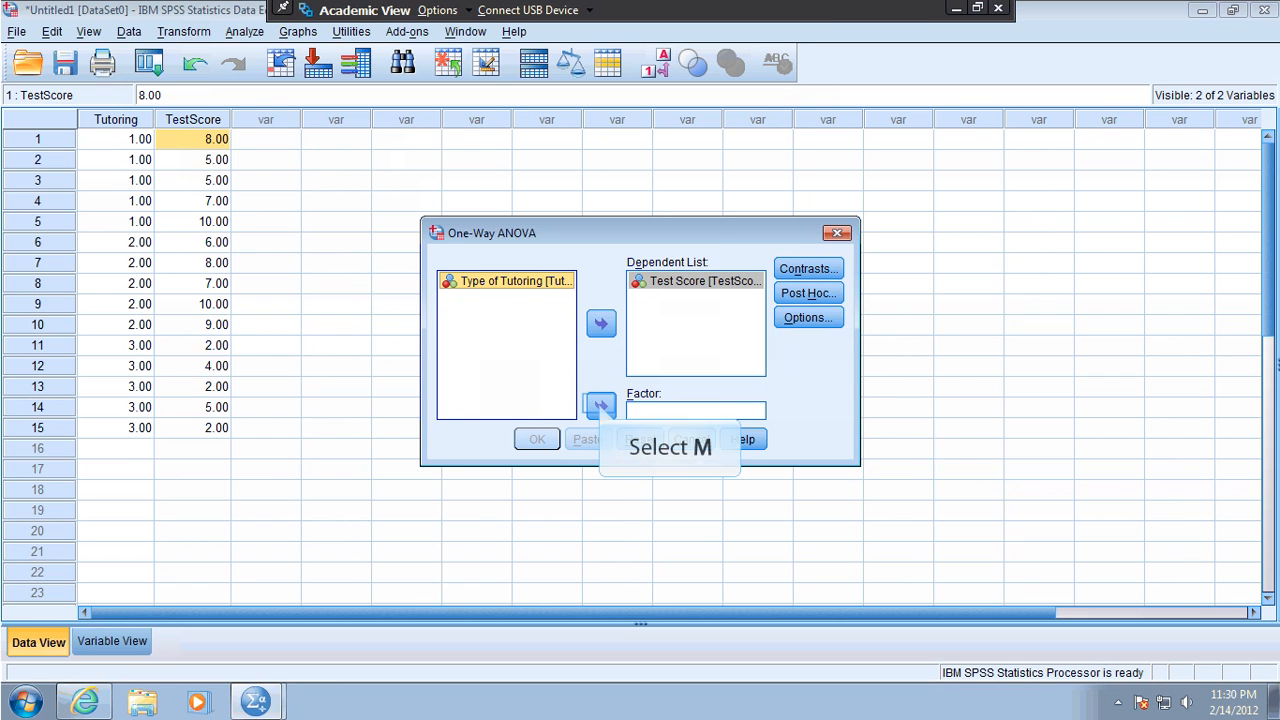
left_click(600, 405)
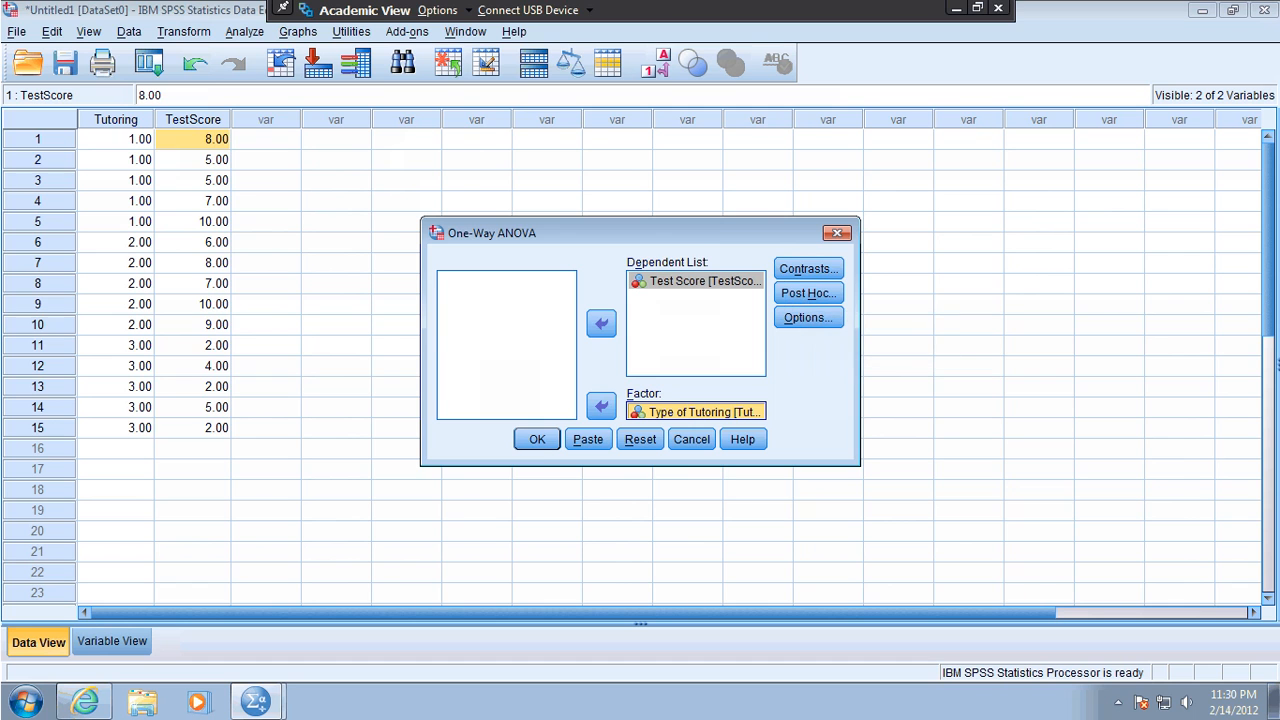
- Add Scheffe and Tukey post hoc multiple comparisons to the One-Way ANOVA
left_click(808, 293)
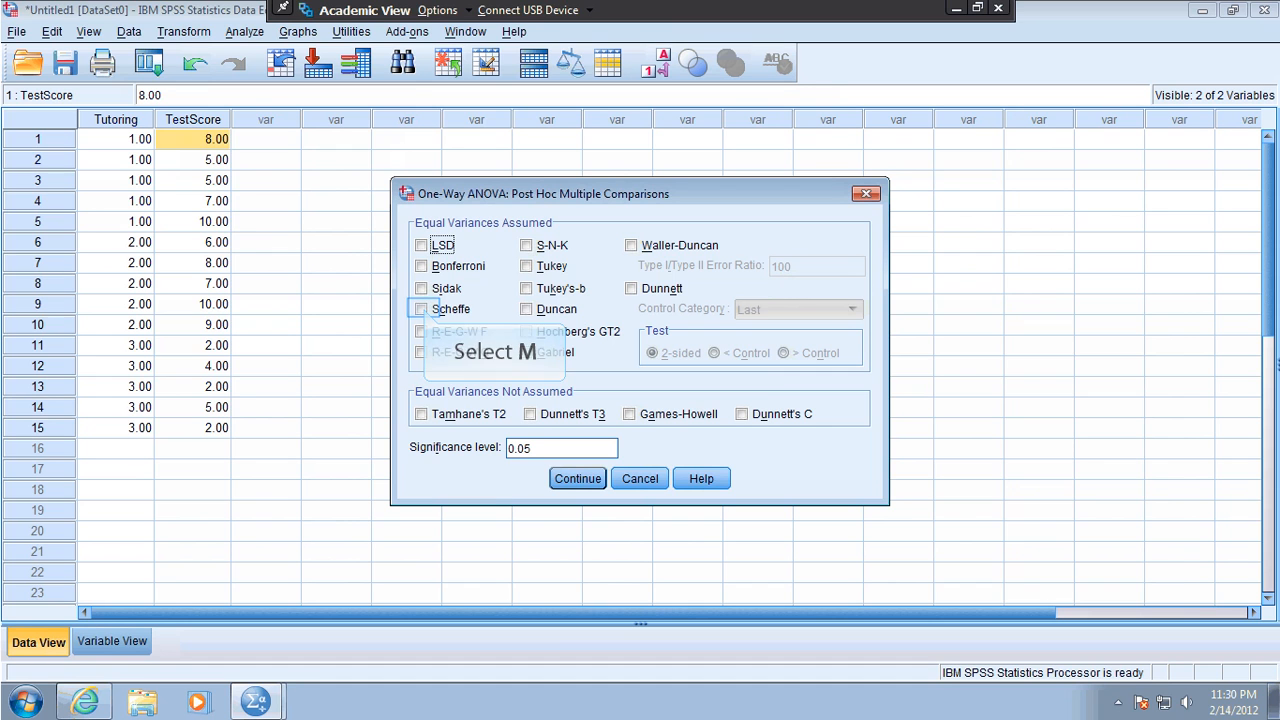
left_click(421, 309)
left_click(526, 266)
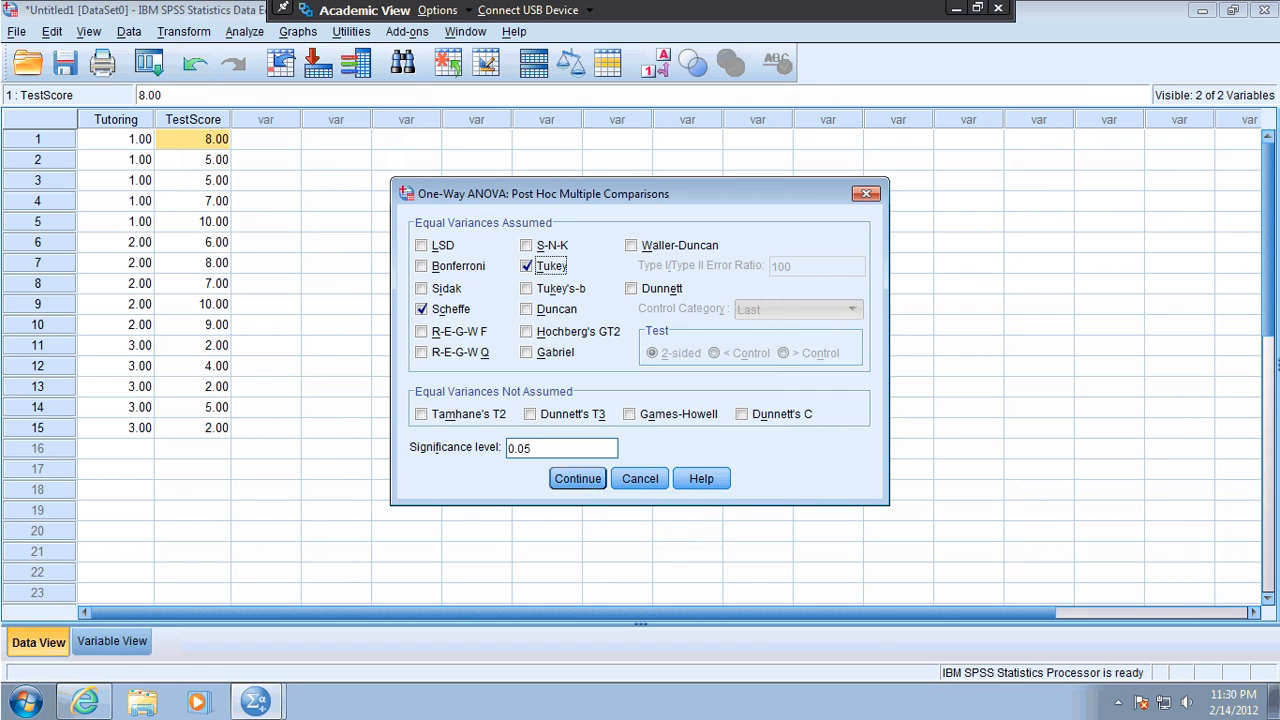
key("Return")
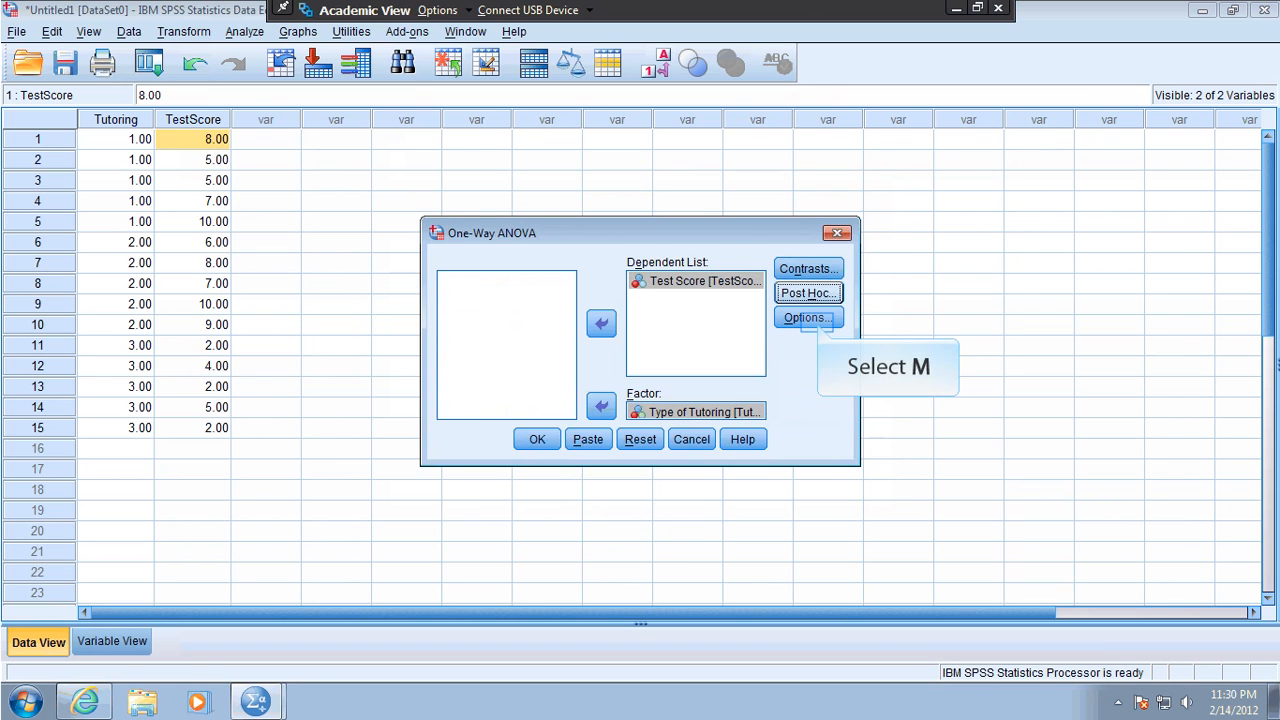
- Include descriptive statistics and a means plot in the One-Way ANOVA options, and run the analysis
key("alt+o")
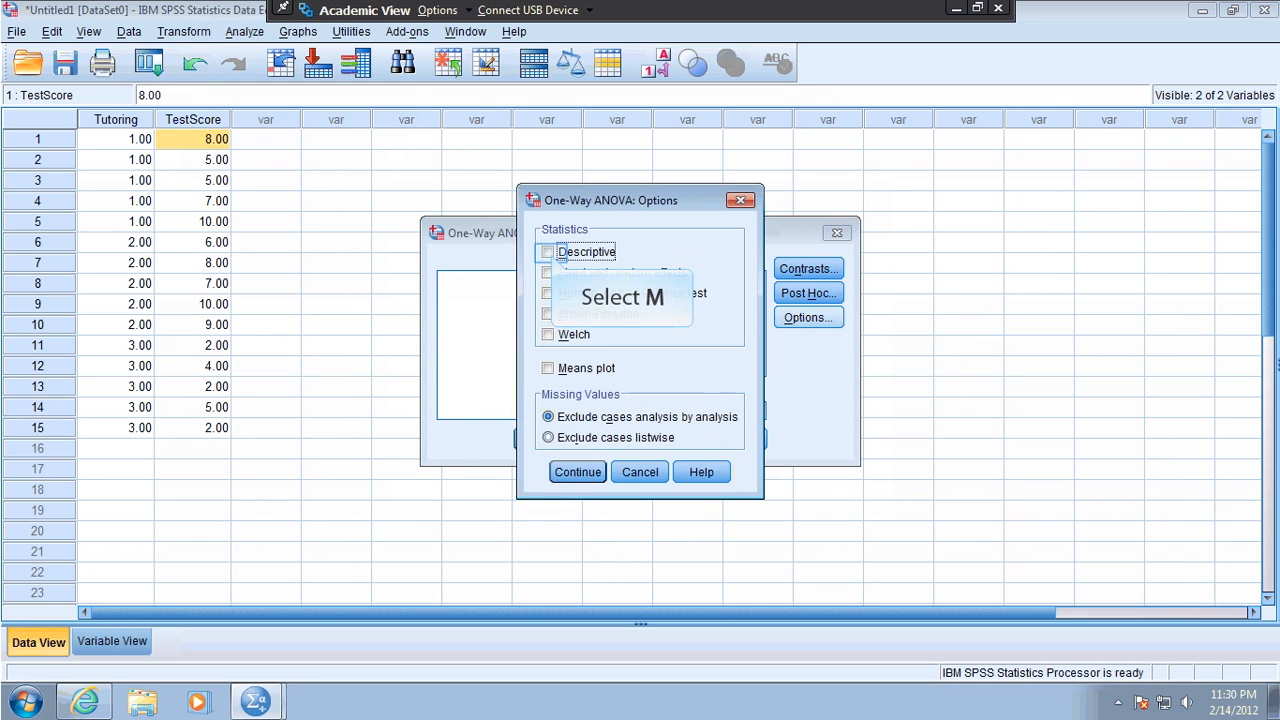
key("space")
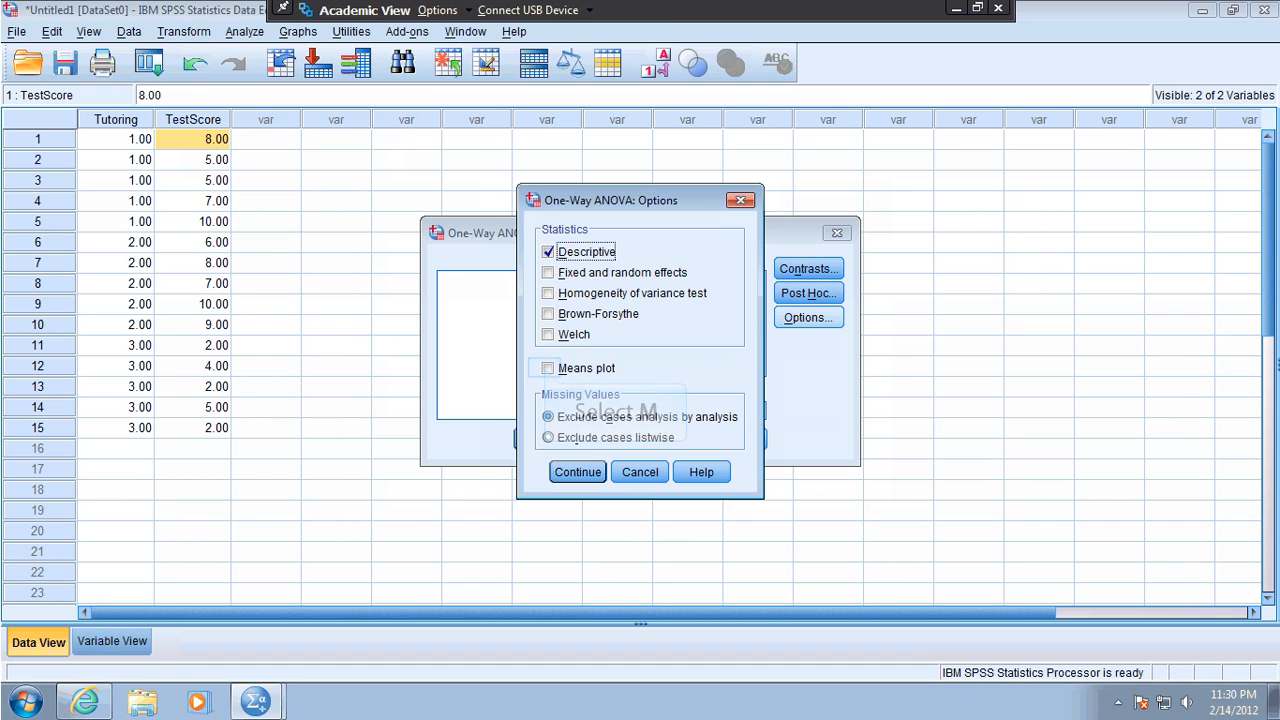
left_click(548, 368)
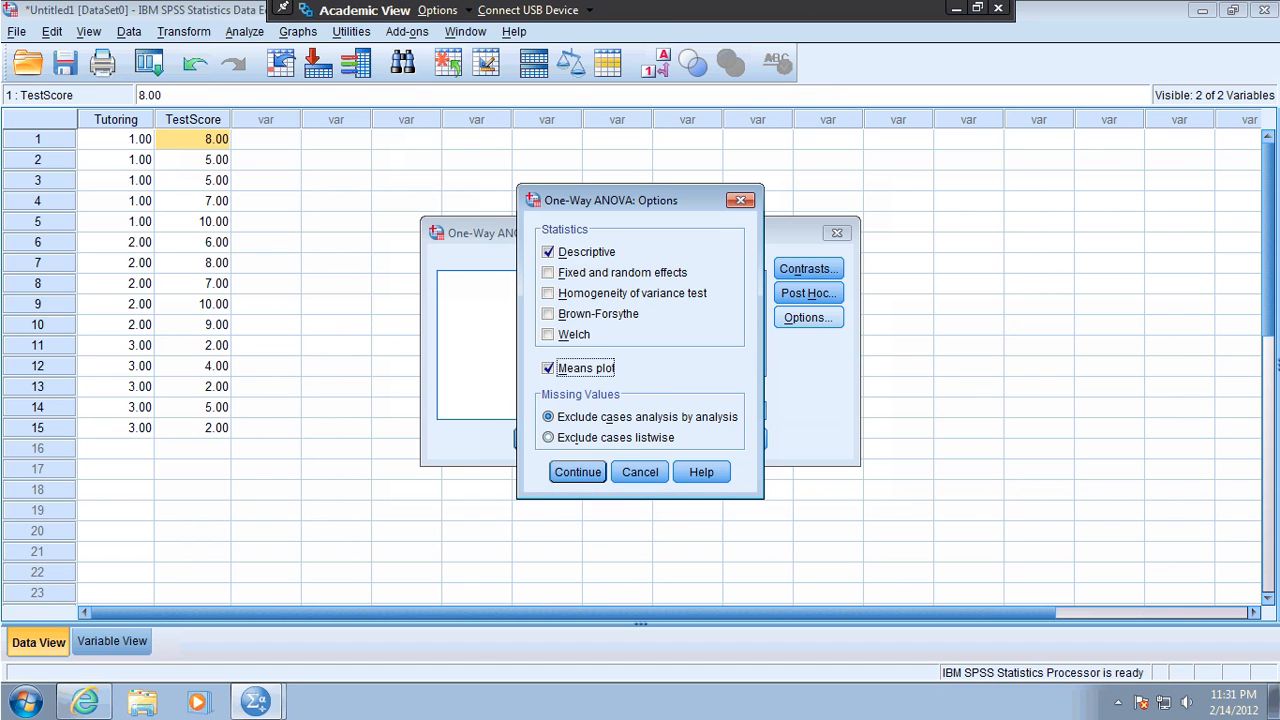
left_click(577, 472)
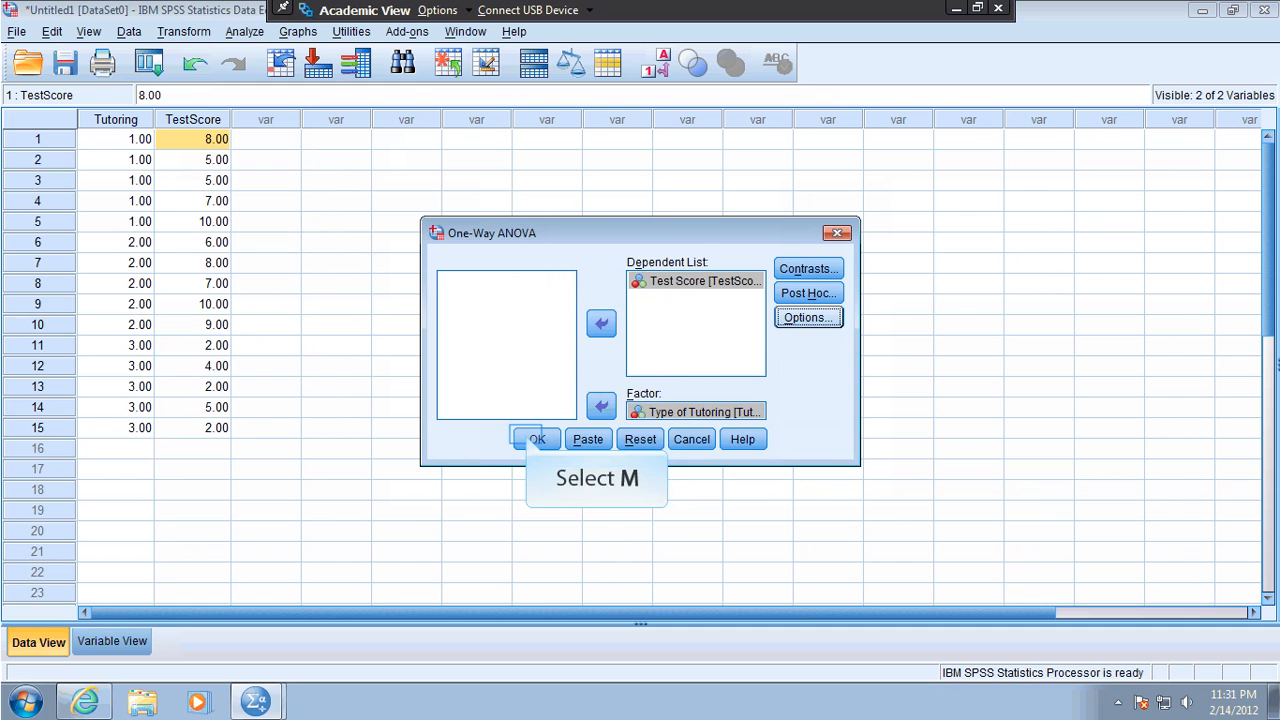
left_click(537, 439)
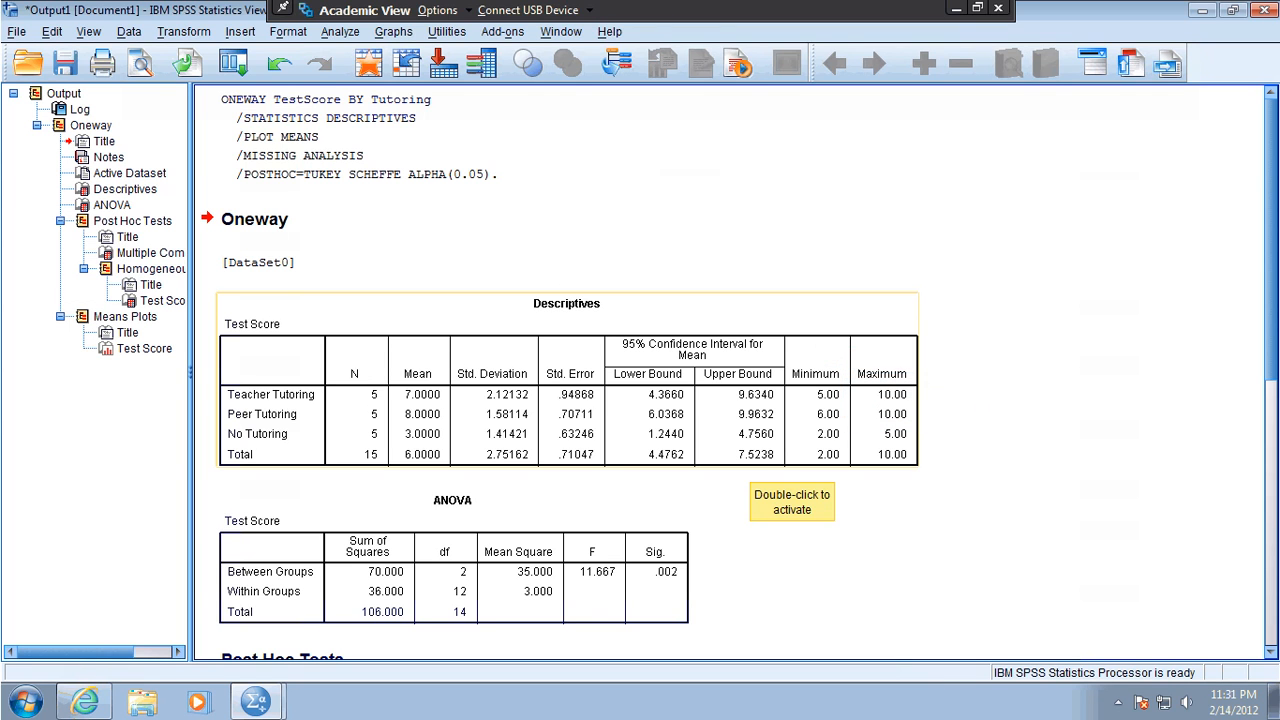
- Examine the Descriptives and ANOVA tables for Test Score in the output
left_click(750, 458)
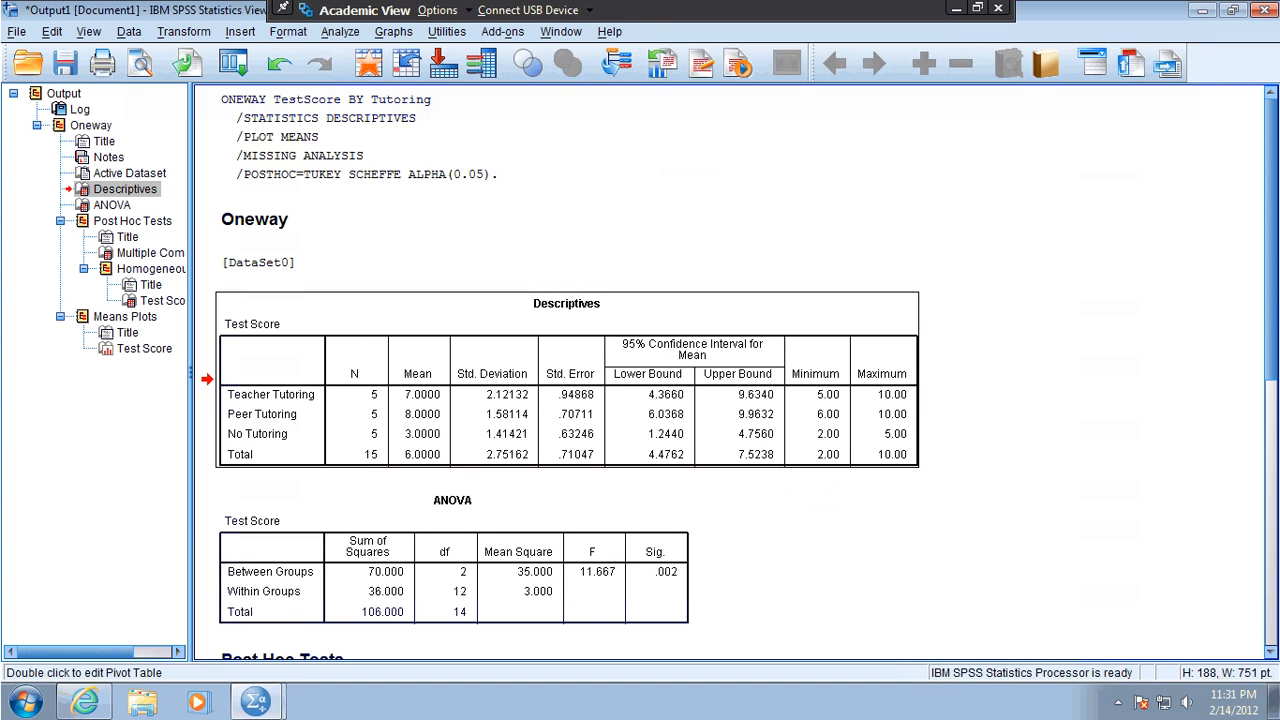
left_click_drag(1271, 367, 1267, 478)
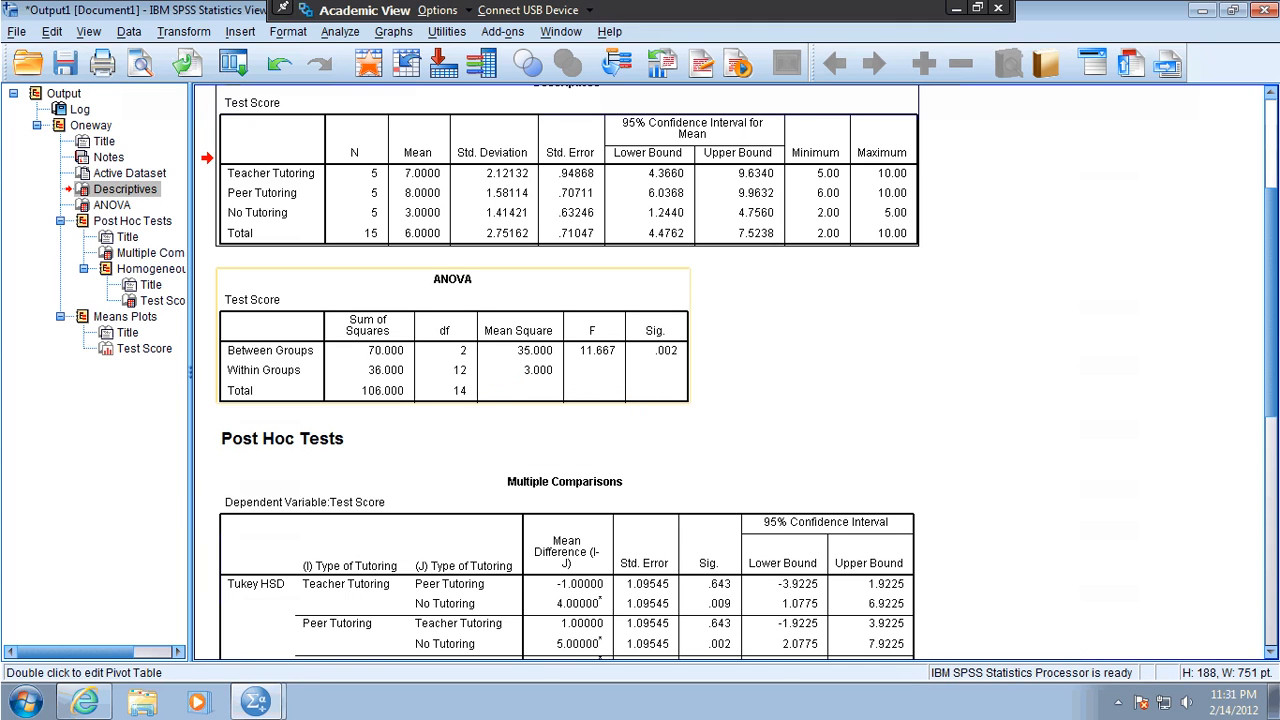
left_click(498, 342)
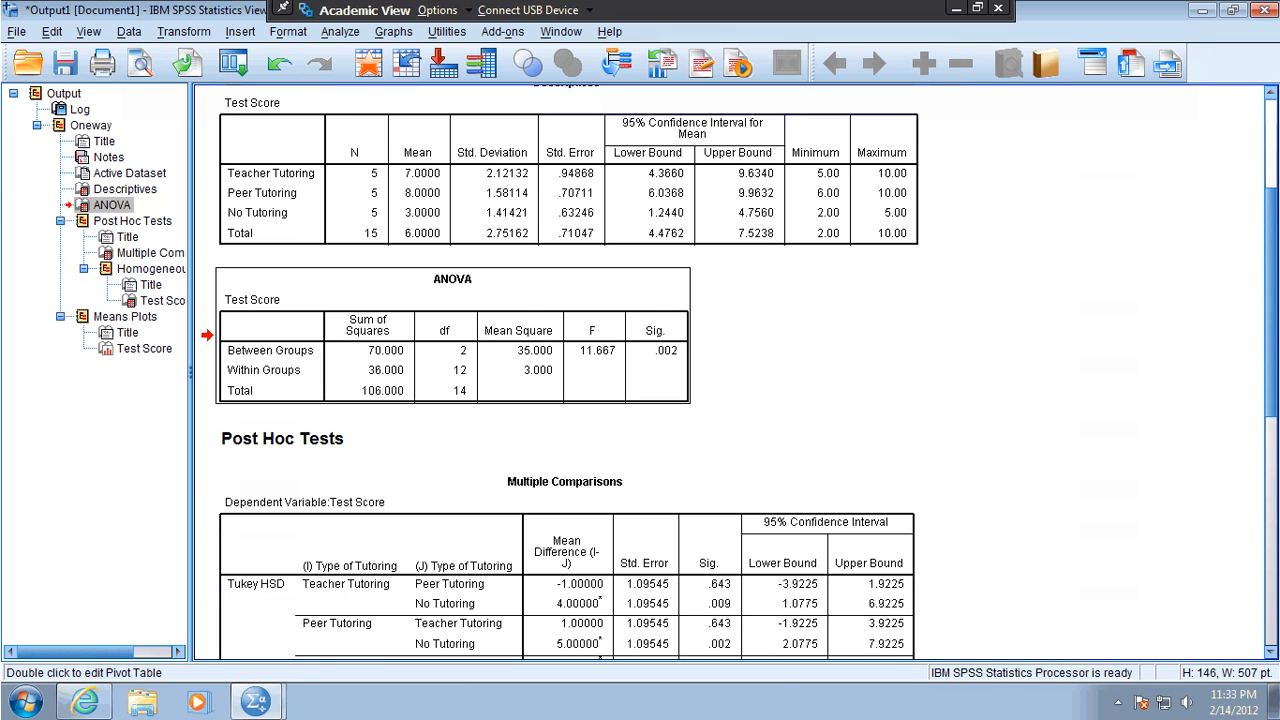
- Activate the Multiple Comparisons table in the post hoc output and examine it with the Formatting Toolbar closed
scroll(1260, 462, "down", 5)
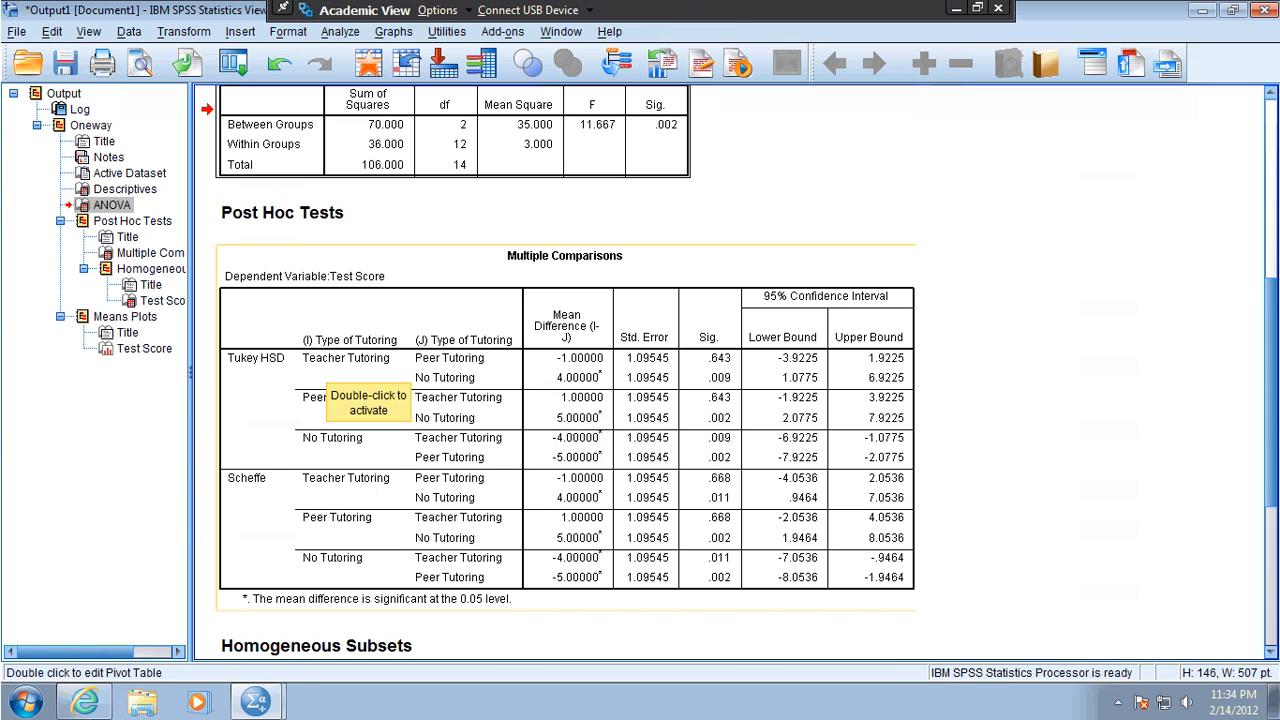
left_click(320, 392)
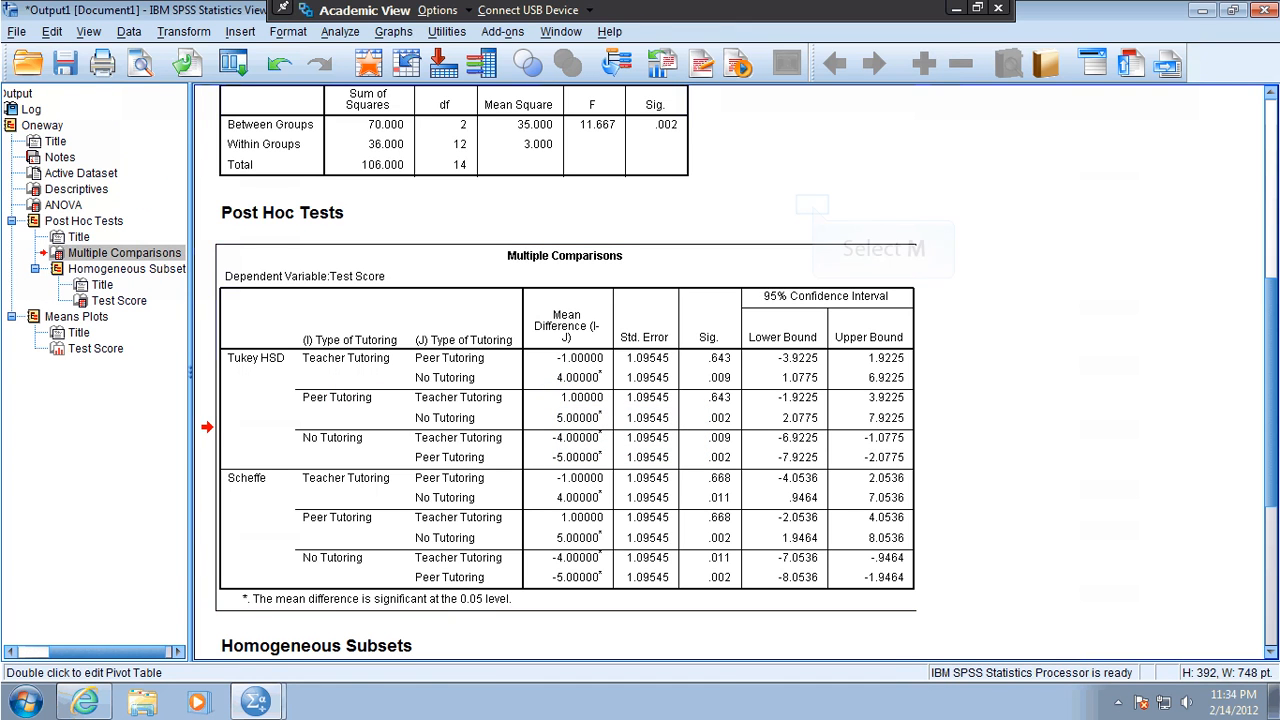
double_click(320, 392)
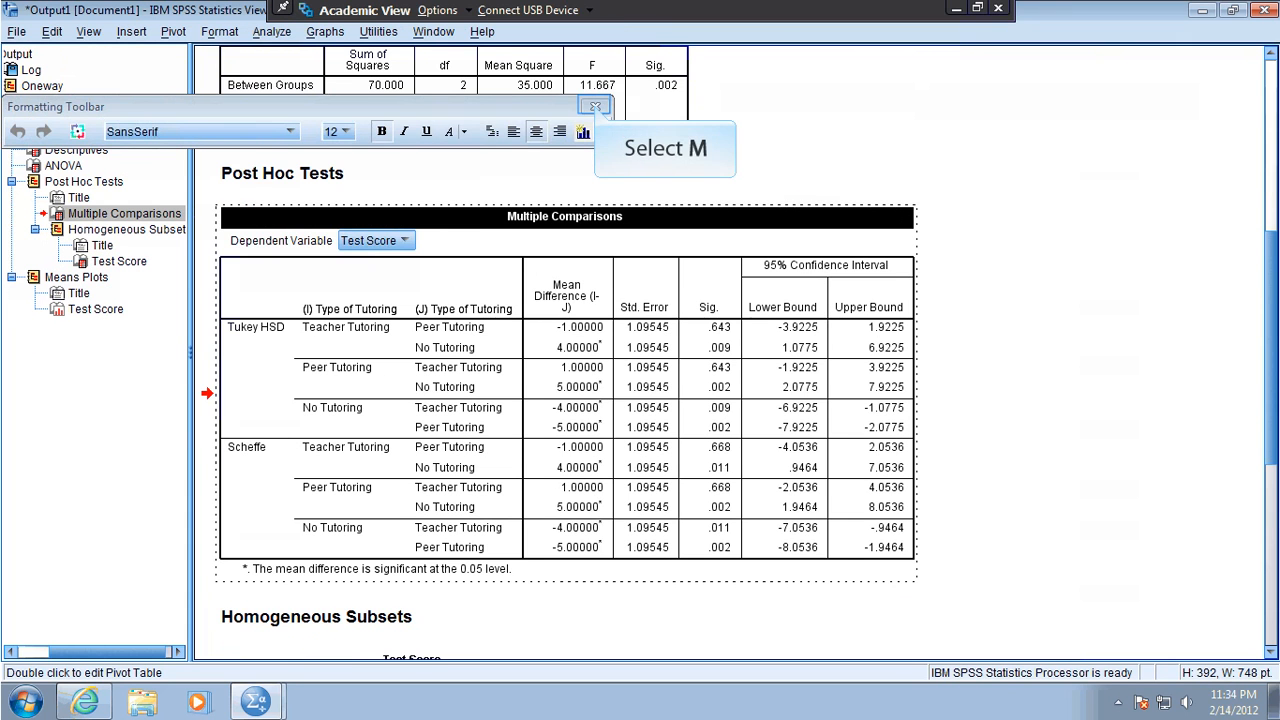
left_click(595, 106)
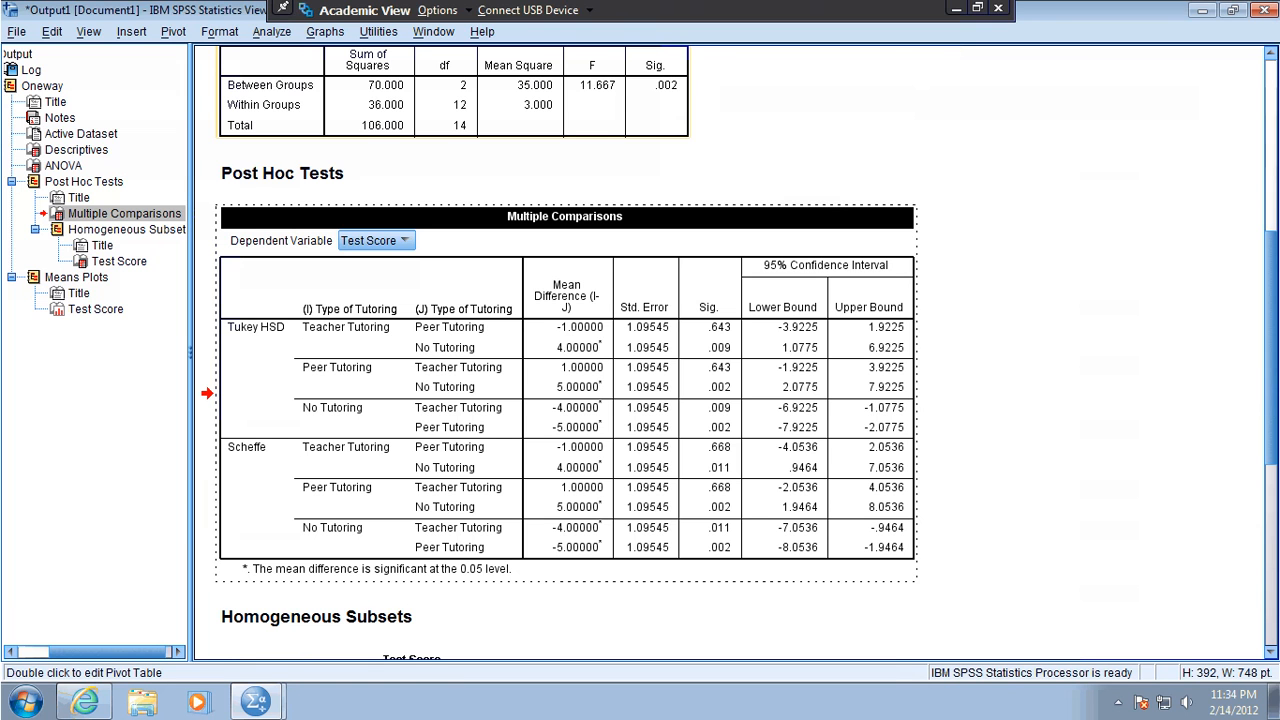
- Examine the homogeneous subsets table and the means plot of Test Score by Type of Tutoring
scroll(1240, 516, "down", 5)
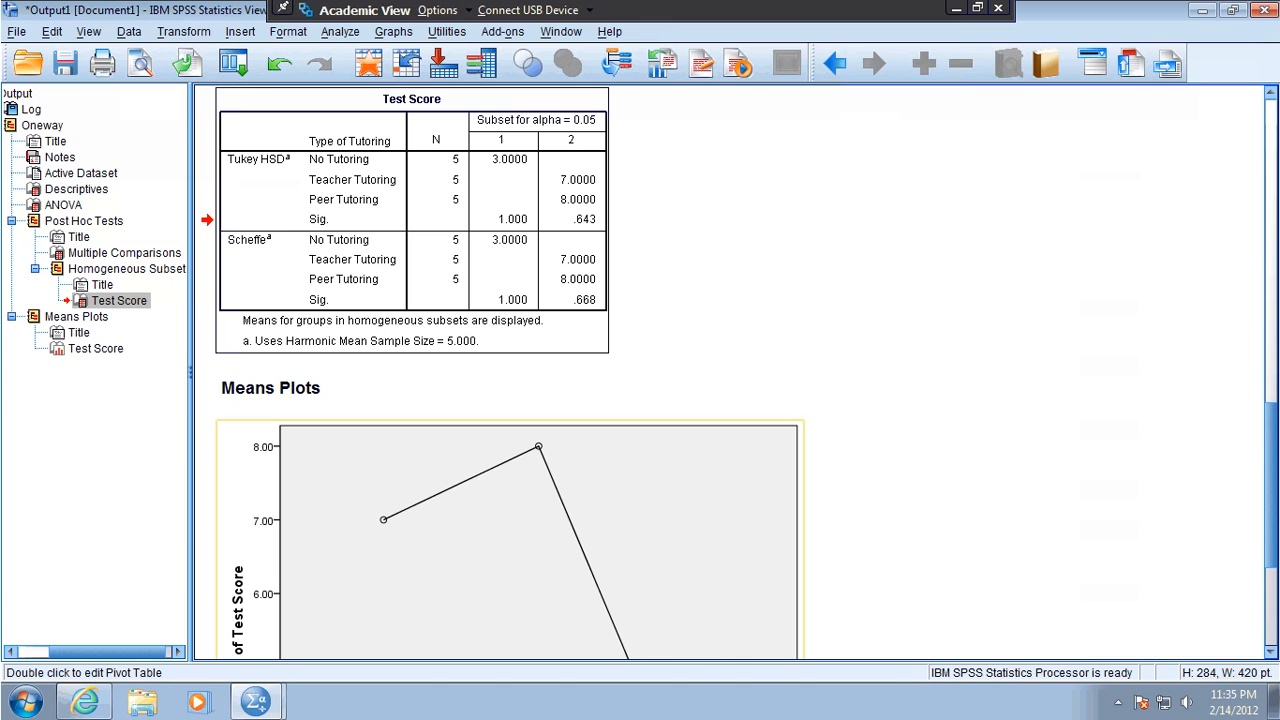
scroll(1000, 410, "down", 5)
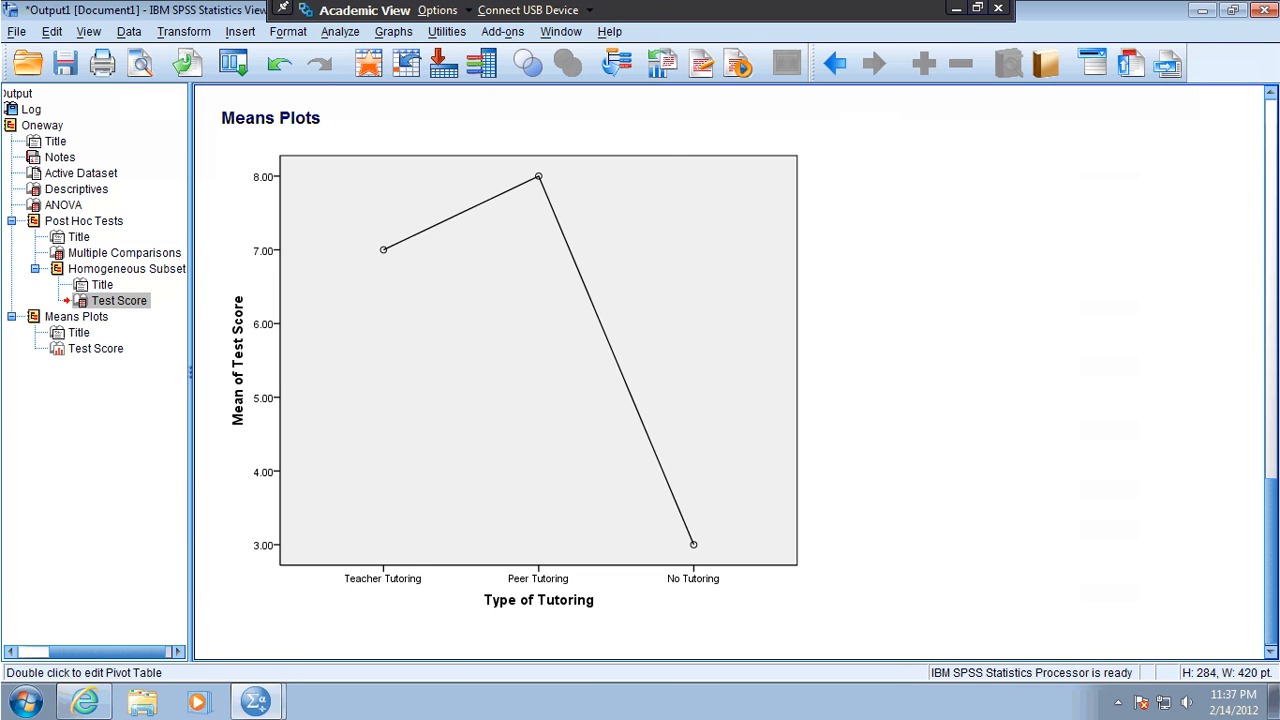
- Reset the Means analysis and assign Test Score as the dependent variable and Type of Tutoring as the independent variable
left_click(340, 32)
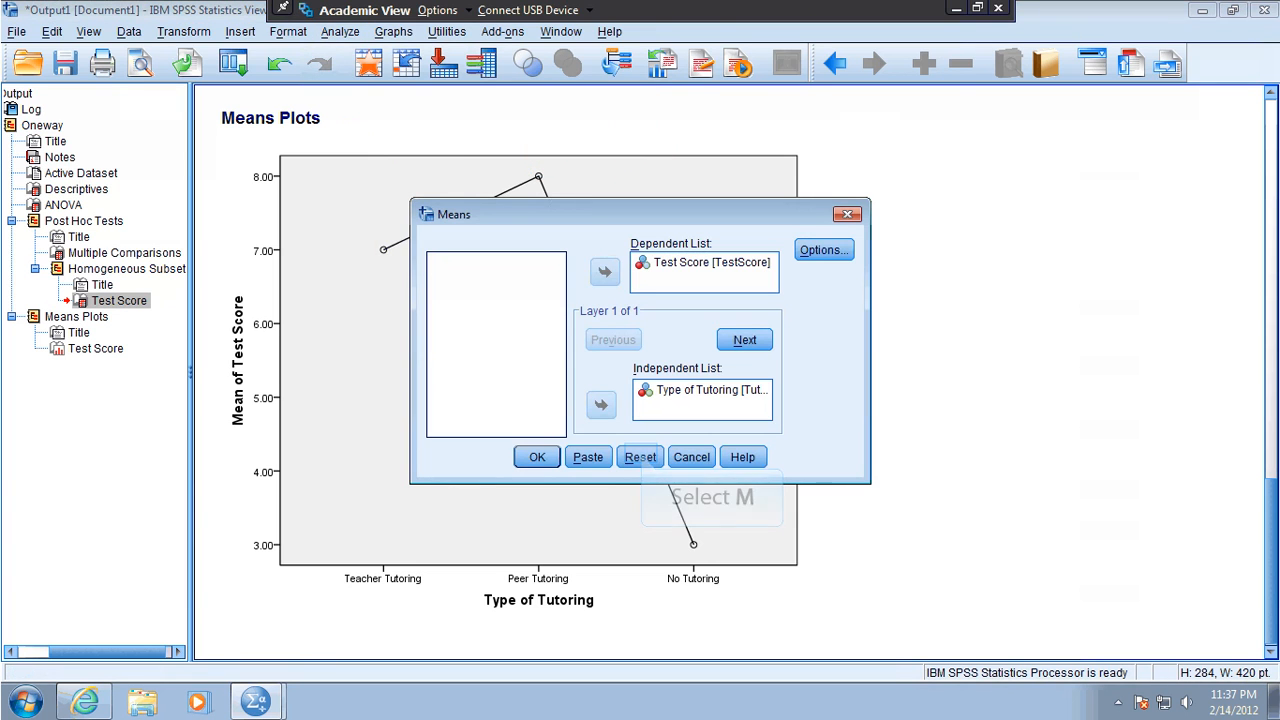
left_click(640, 456)
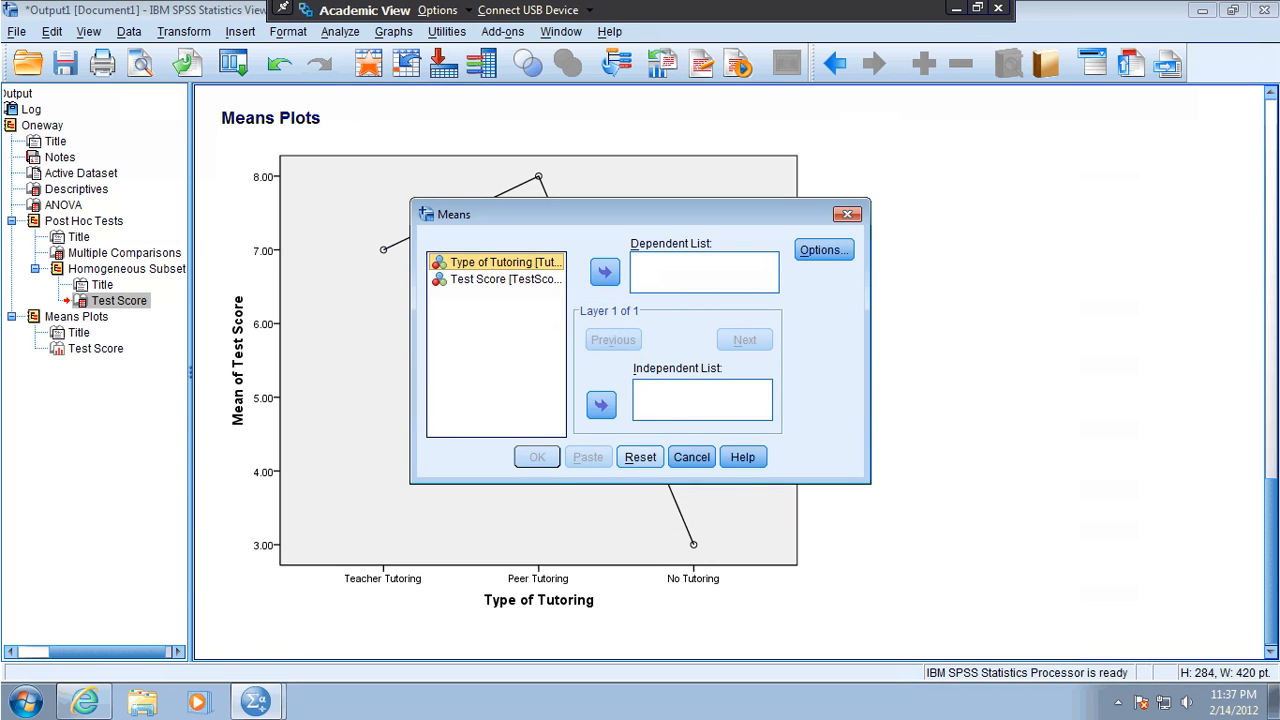
left_click(505, 279)
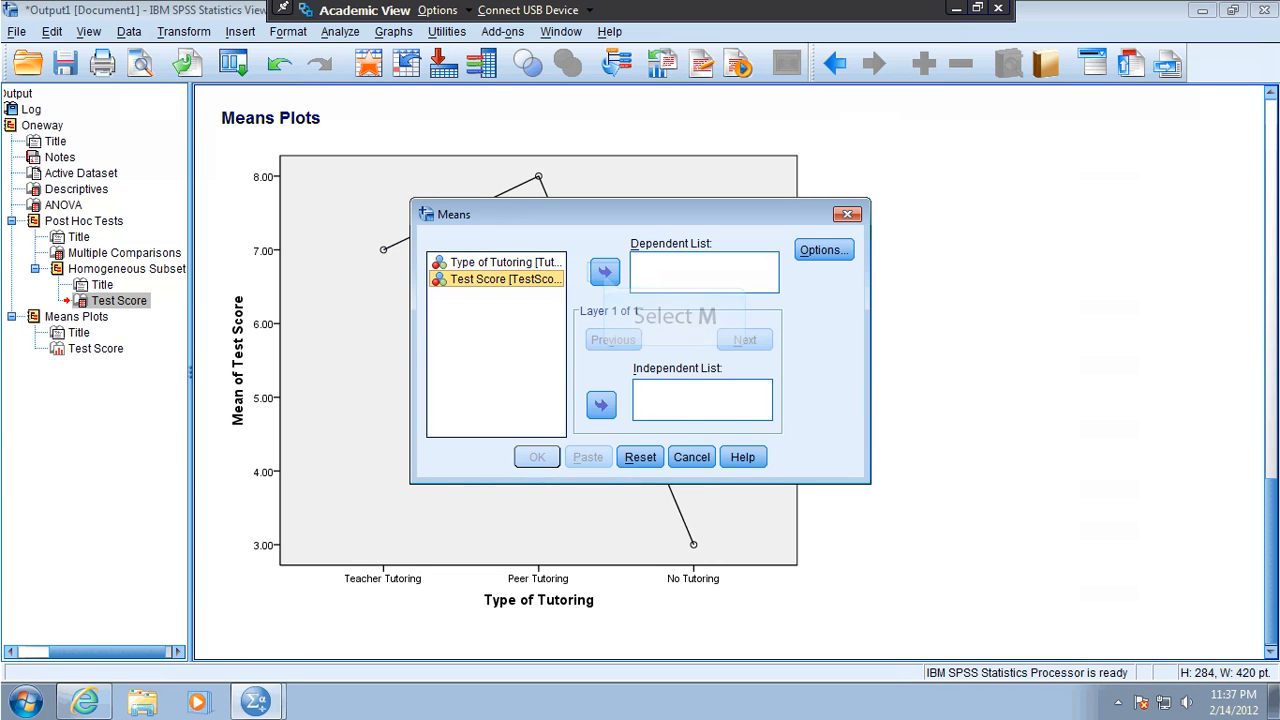
left_click(603, 271)
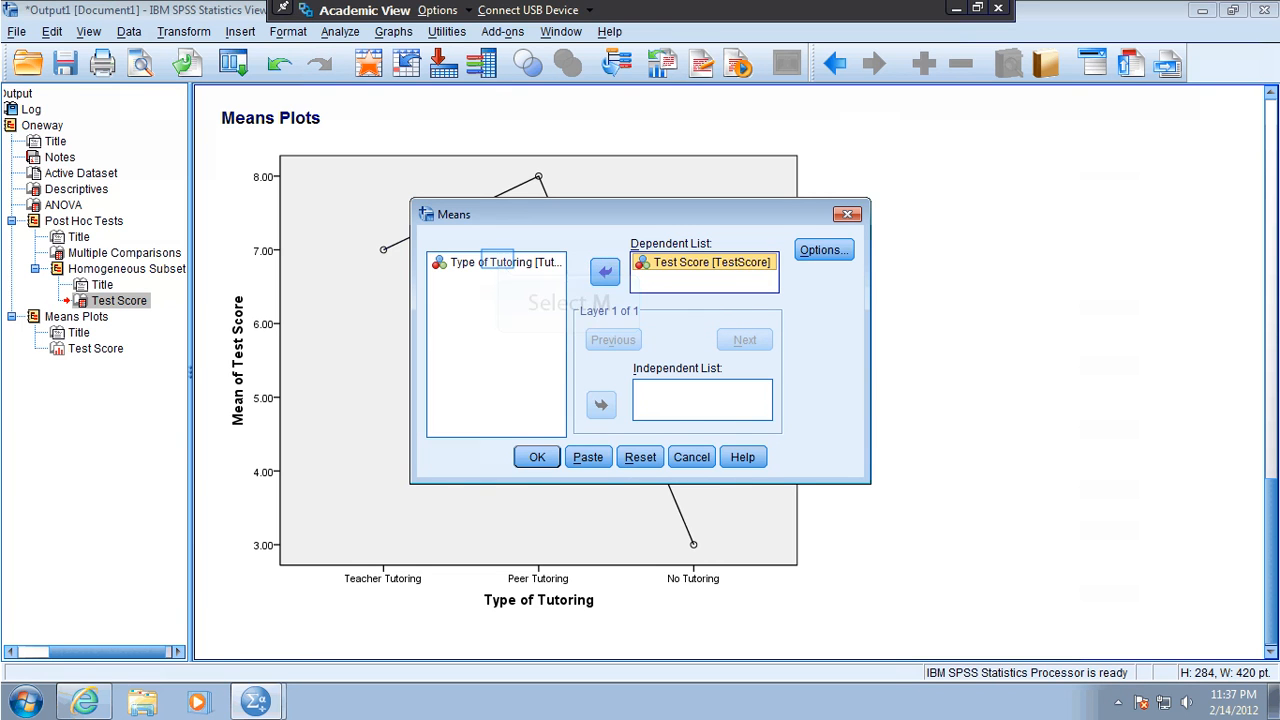
left_click(497, 262)
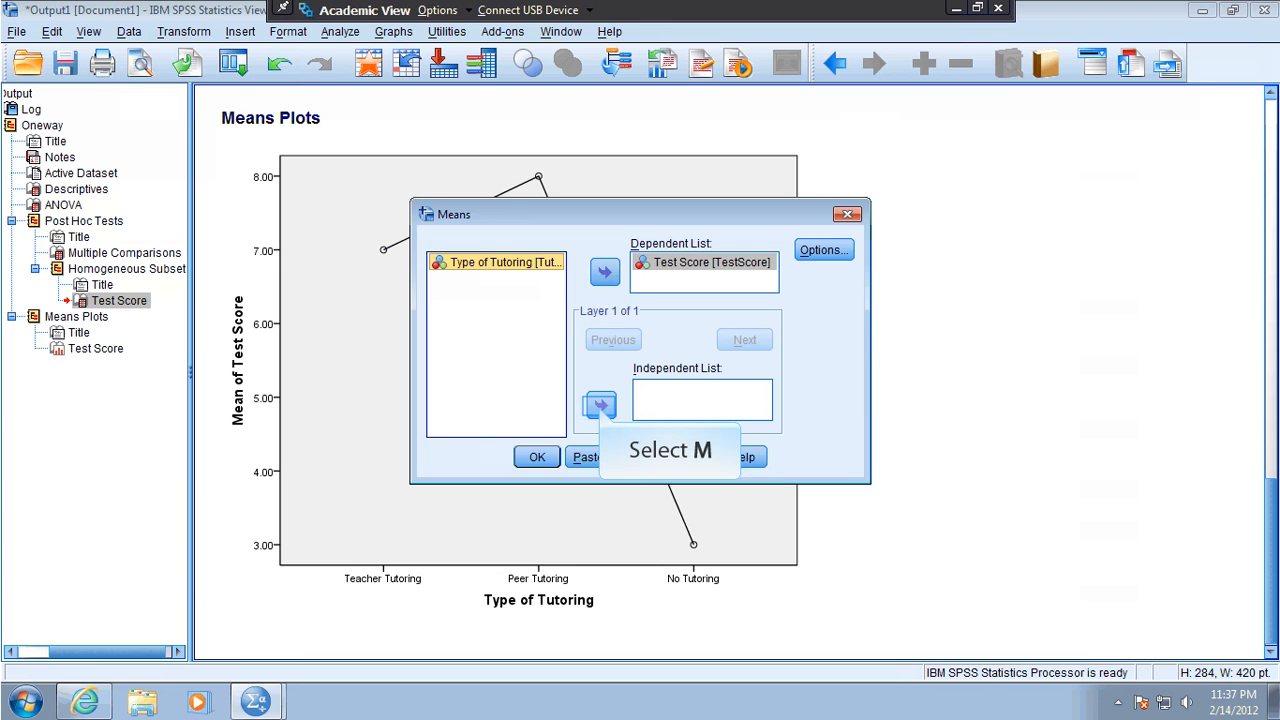
left_click(600, 404)
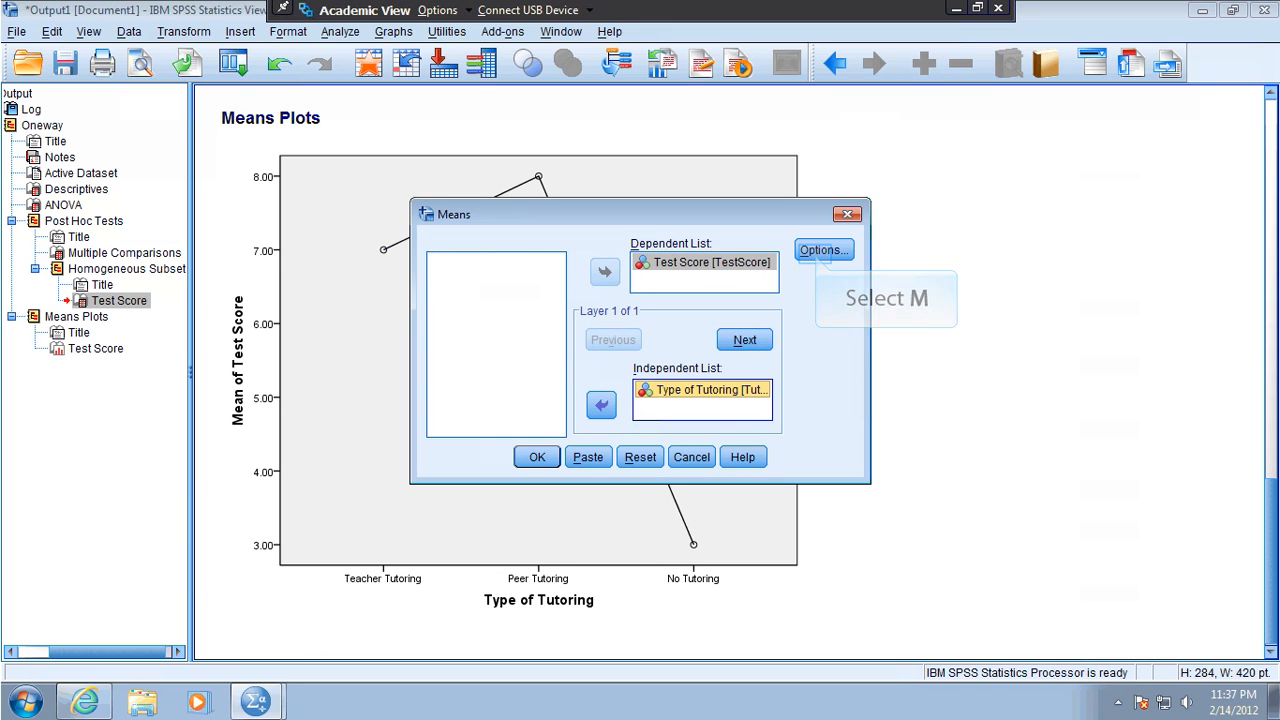
- Include the Anova table and eta in the Means options, and run the analysis
left_click(823, 250)
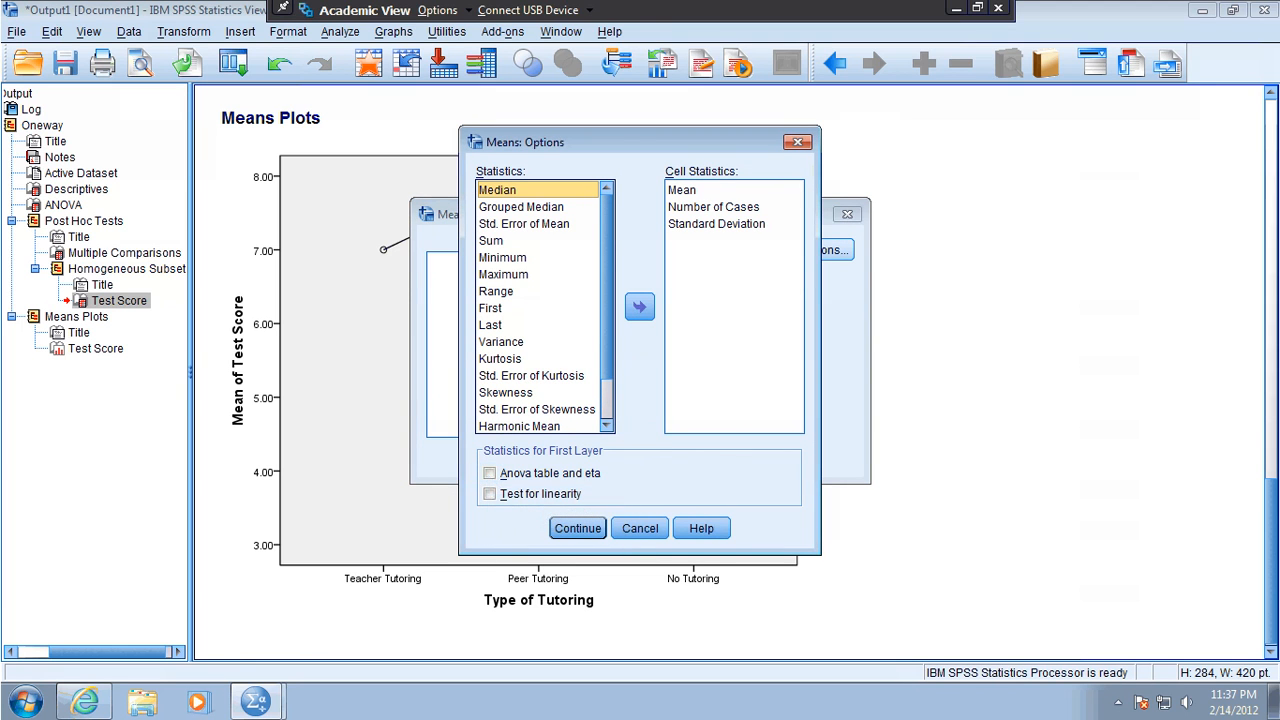
left_click(490, 473)
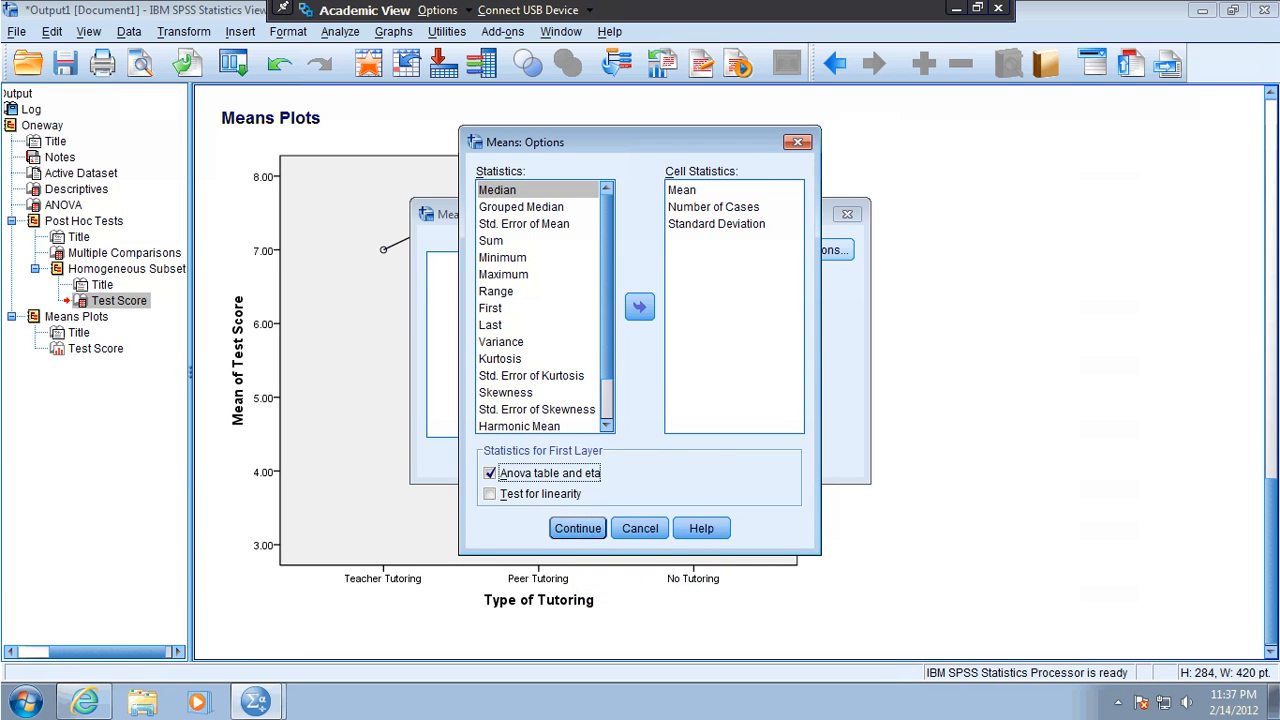
left_click(578, 528)
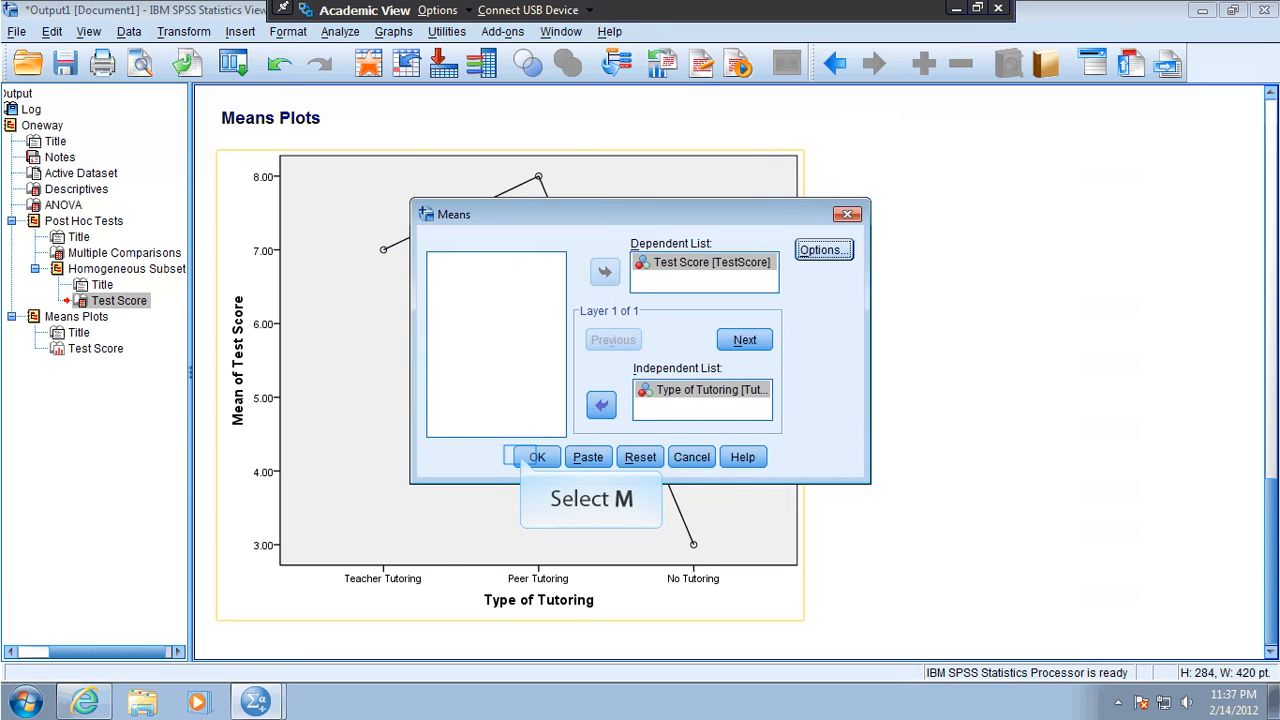
left_click(535, 457)
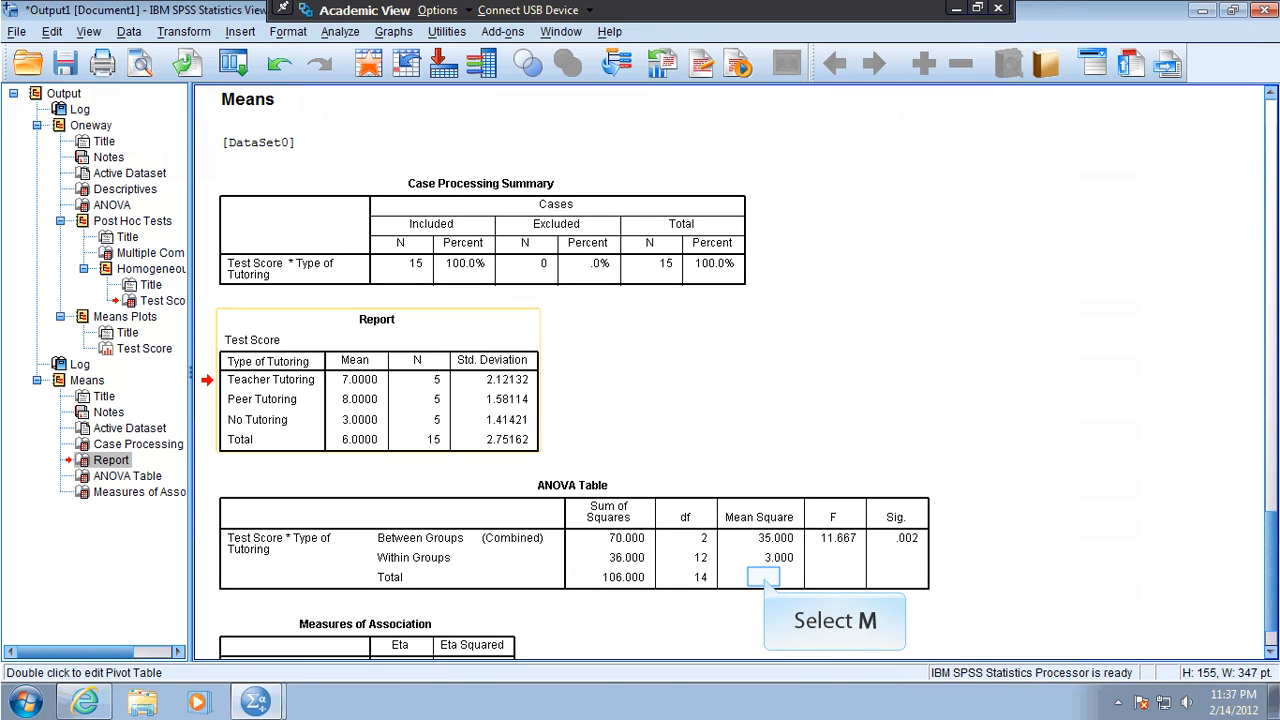
- Examine the ANOVA Table and the Measures of Association for Test Score by Type of Tutoring in the Means output
left_click(763, 577)
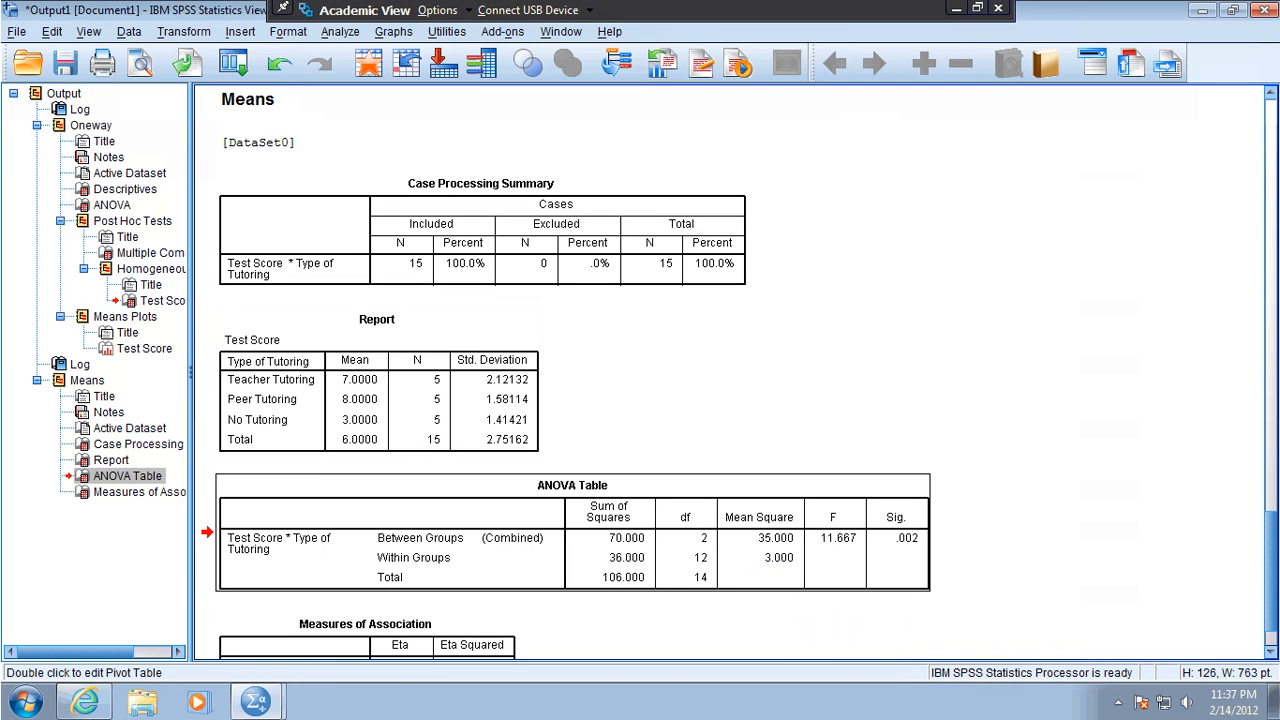
scroll(700, 380, "down", 2)
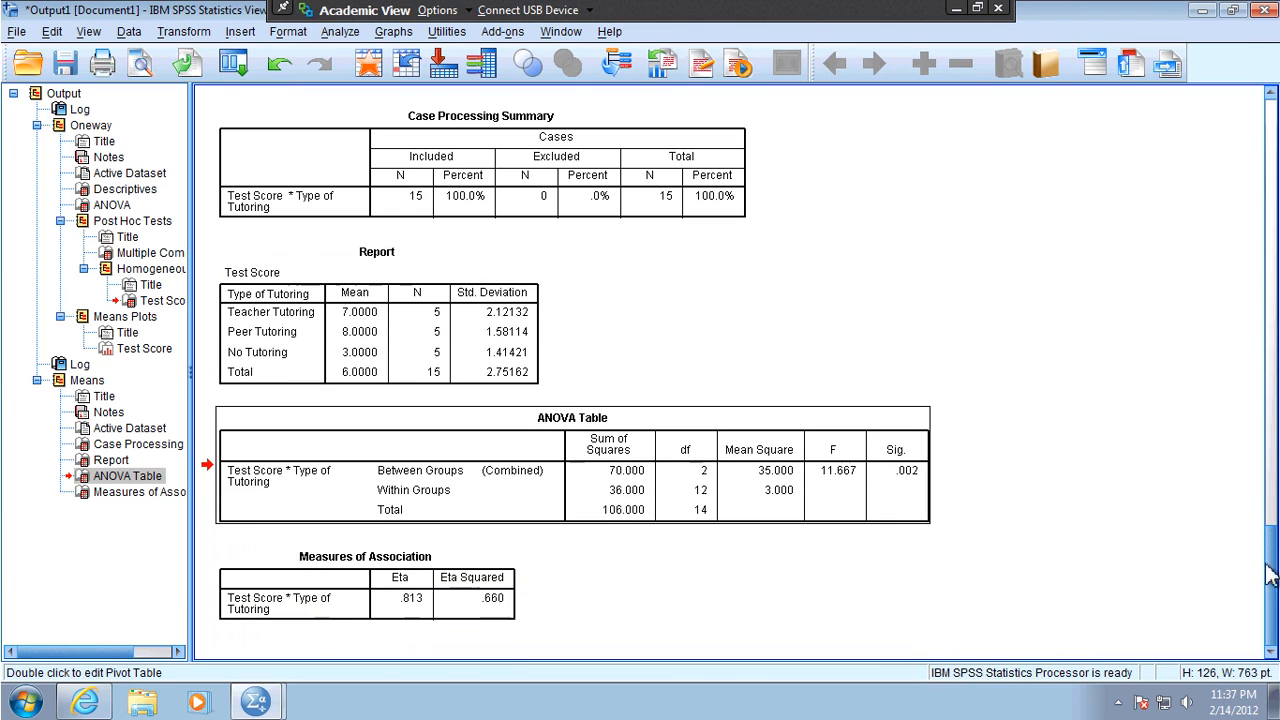